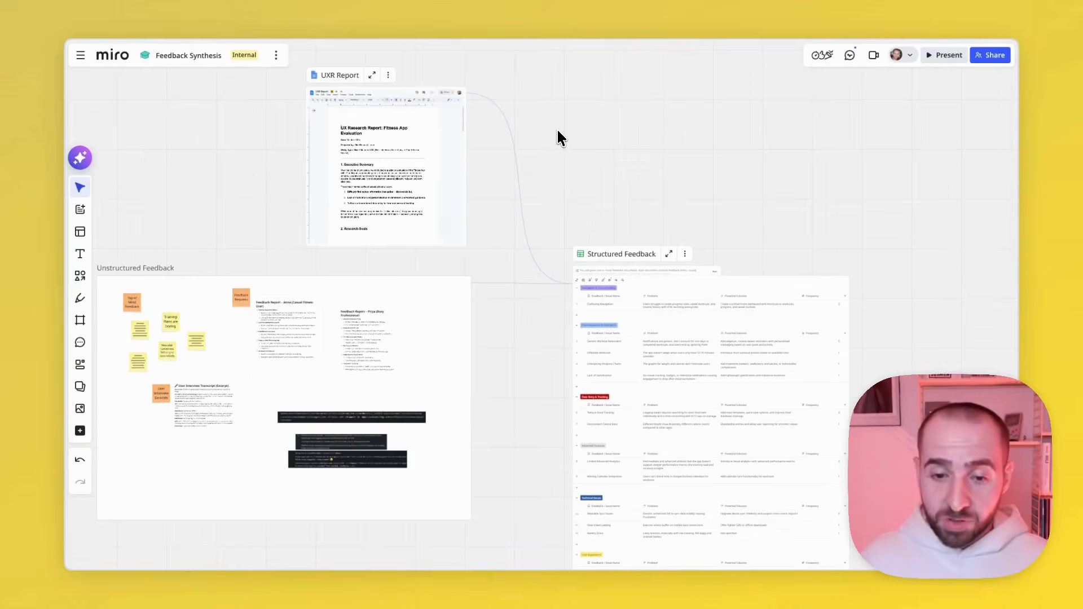
- Look over the example board with its UXR Report and Unstructured Feedback frame linked to the Structured Feedback table
left_click(621, 233)
scroll(580, 173, "left", 1)
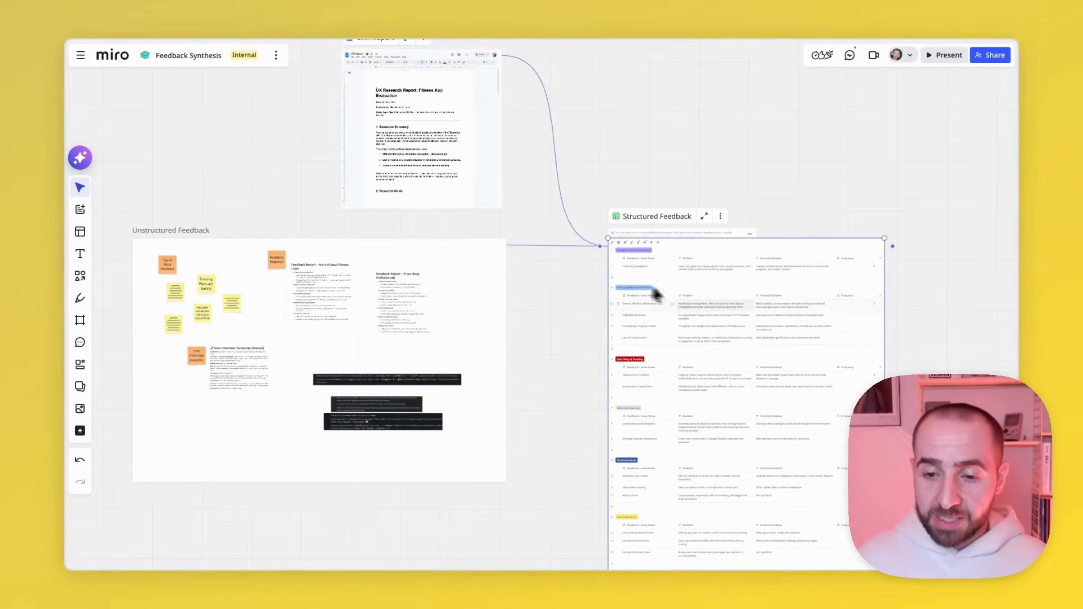
scroll(676, 291, "down", 2)
scroll(677, 220, "up", 5)
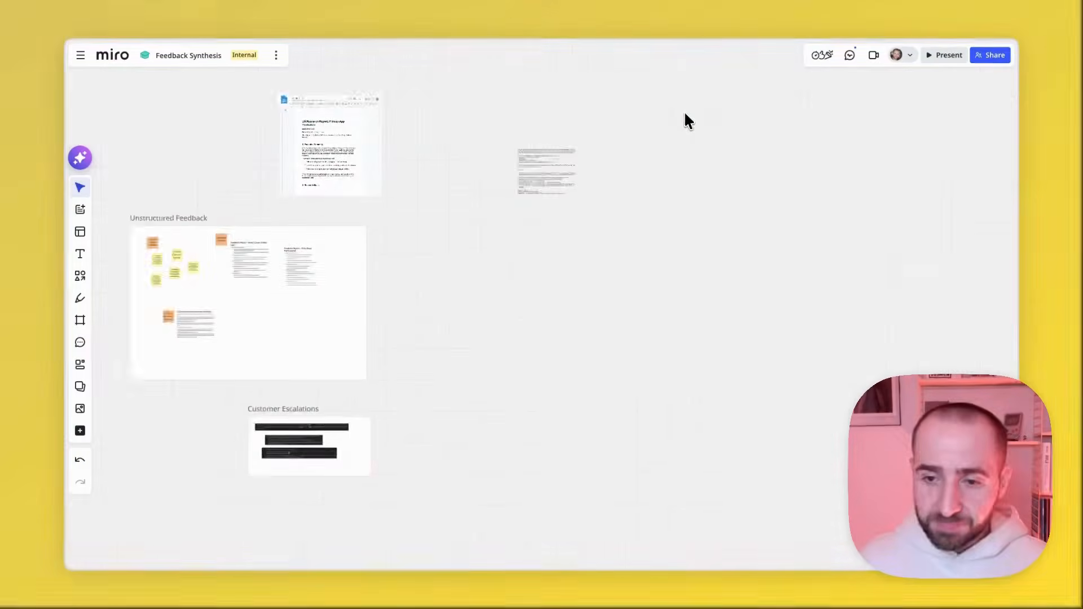
- Examine the top-of-mind sticky notes, feedback request reports and user interview transcript inside the Unstructured Feedback frame
scroll(683, 111, "left", 5)
scroll(508, 234, "up", 3)
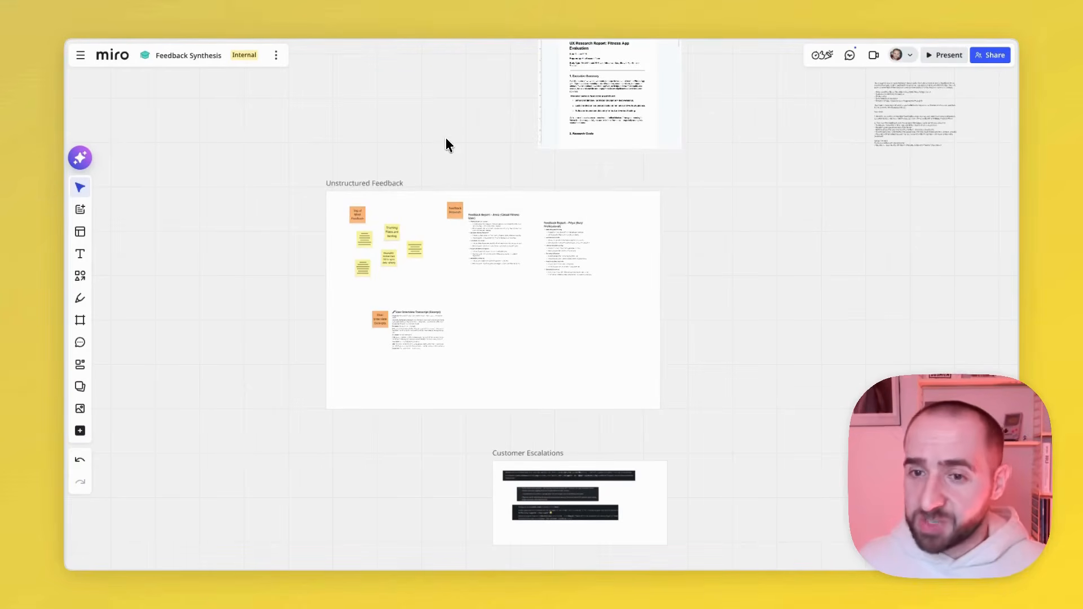
scroll(373, 223, "up", 5)
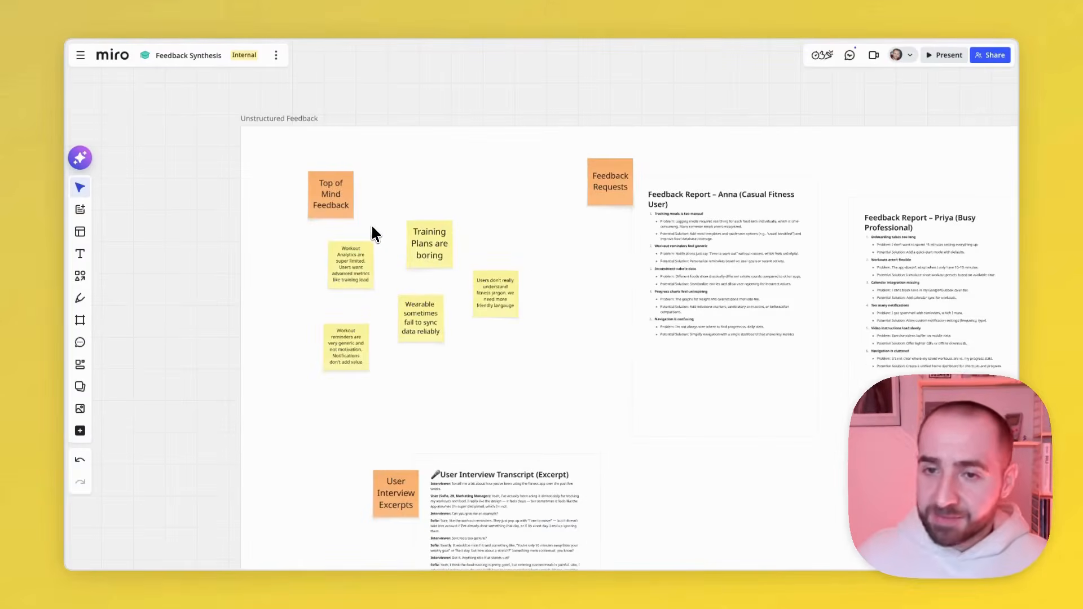
scroll(372, 232, "down", 2)
scroll(372, 231, "up", 5)
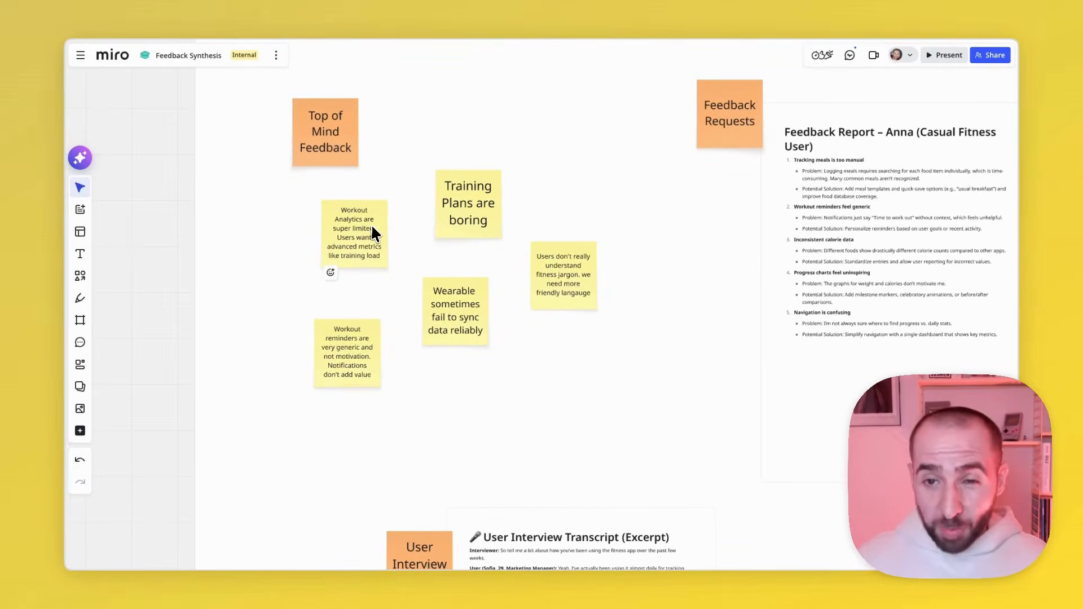
scroll(371, 224, "right", 8)
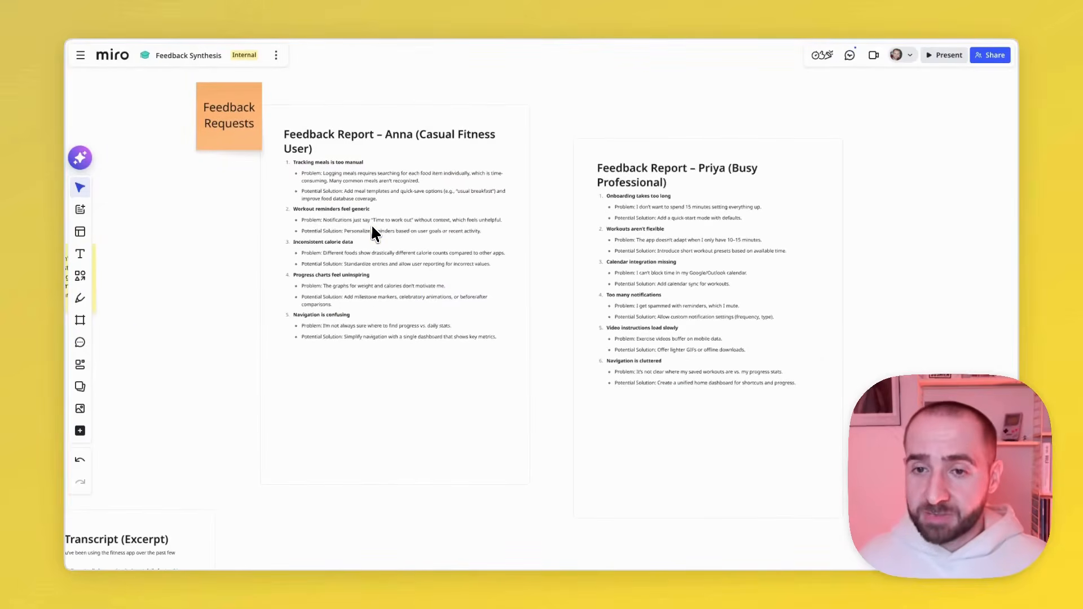
scroll(370, 223, "down", 6)
scroll(371, 223, "left", 4)
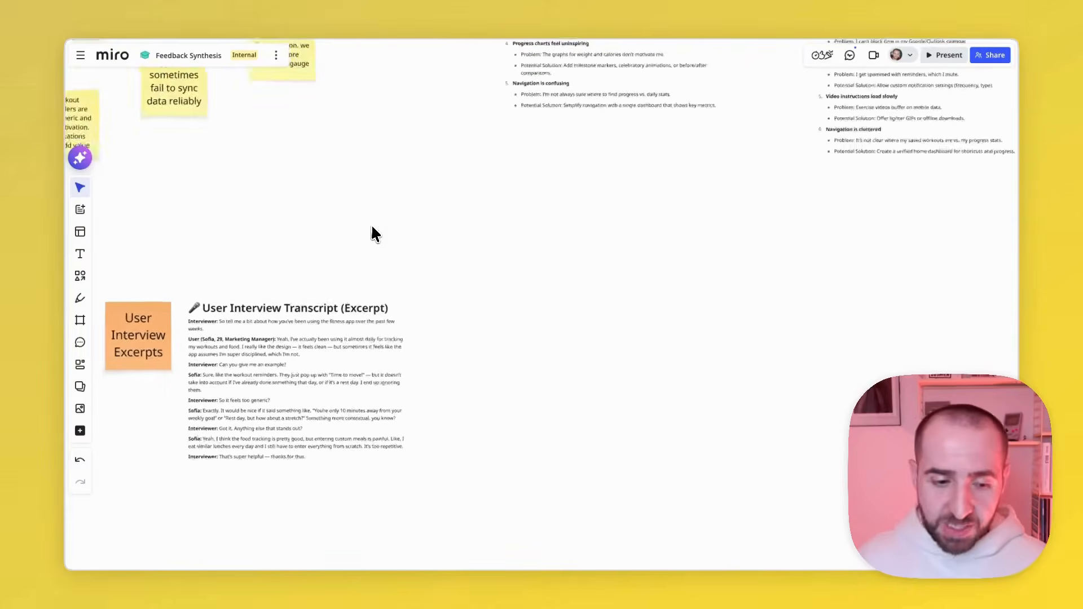
scroll(370, 224, "up", 12)
scroll(371, 223, "right", 6)
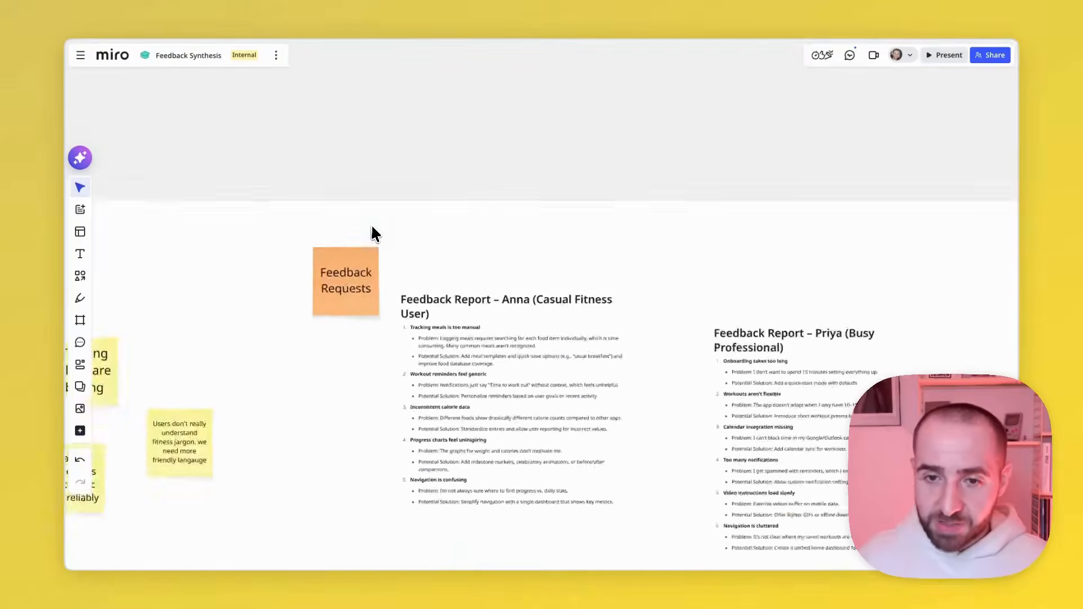
- Examine the embedded UXR Report and the message screenshots in the Customer Escalations frame
scroll(371, 223, "down", 2)
scroll(371, 226, "down", 3)
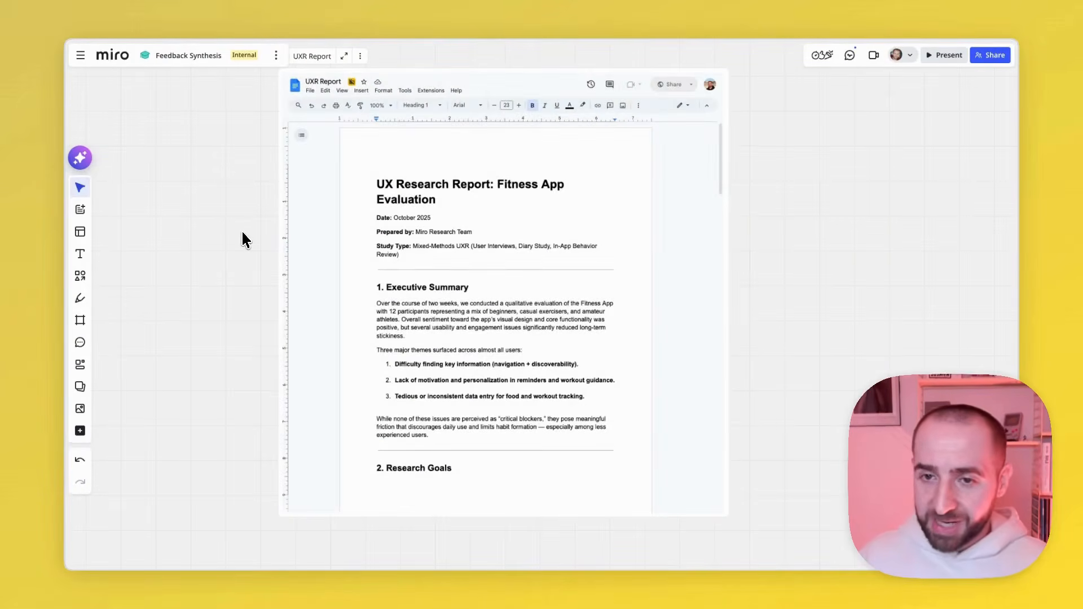
scroll(242, 229, "down", 10)
scroll(242, 229, "right", 4)
scroll(241, 229, "up", 3)
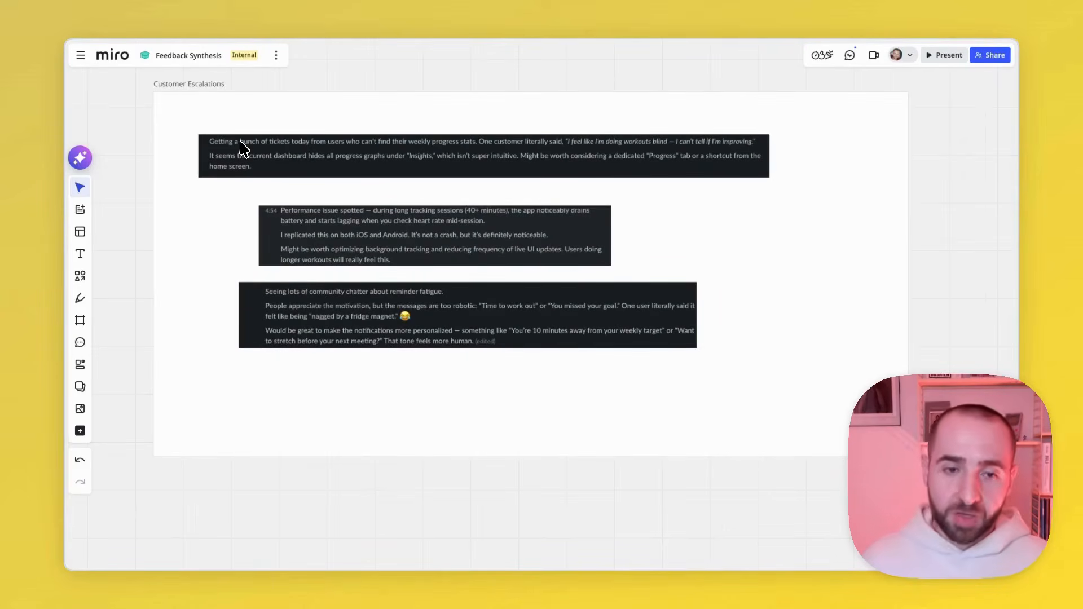
scroll(331, 82, "down", 2)
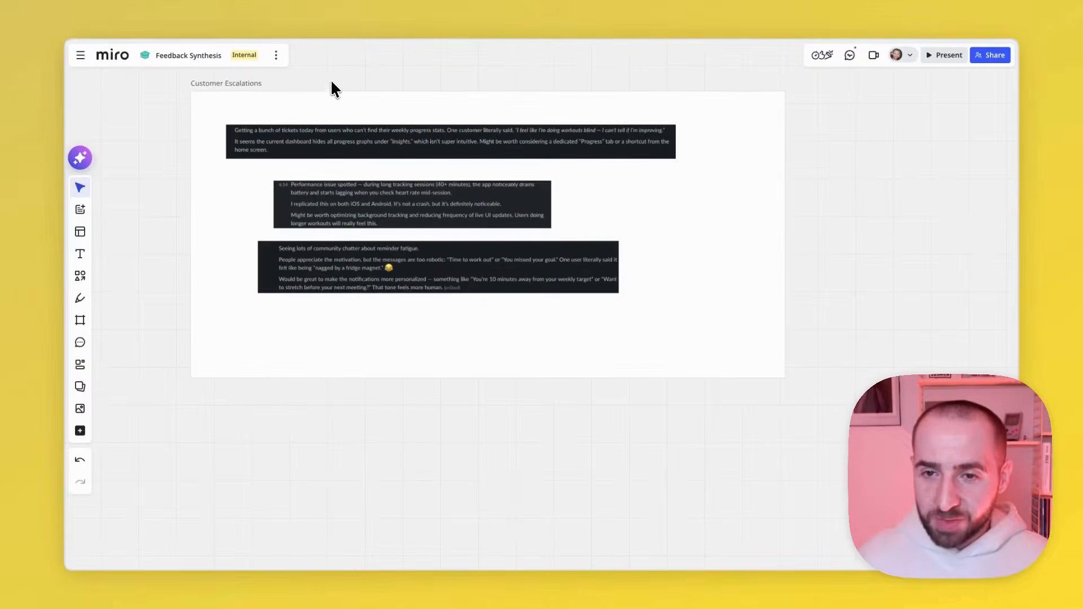
scroll(331, 81, "up", 10)
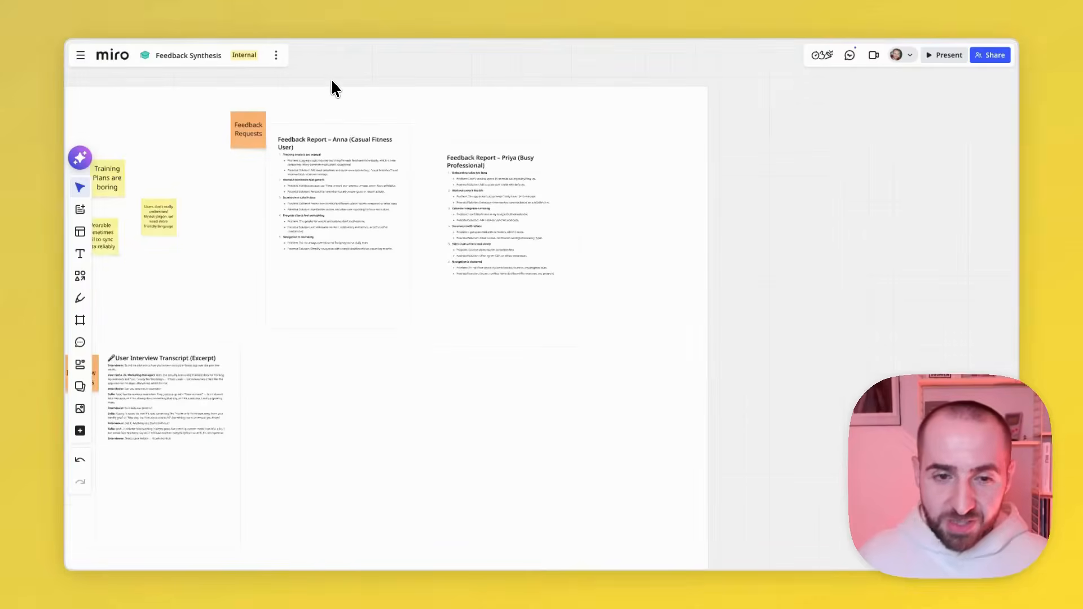
scroll(332, 82, "down", 2)
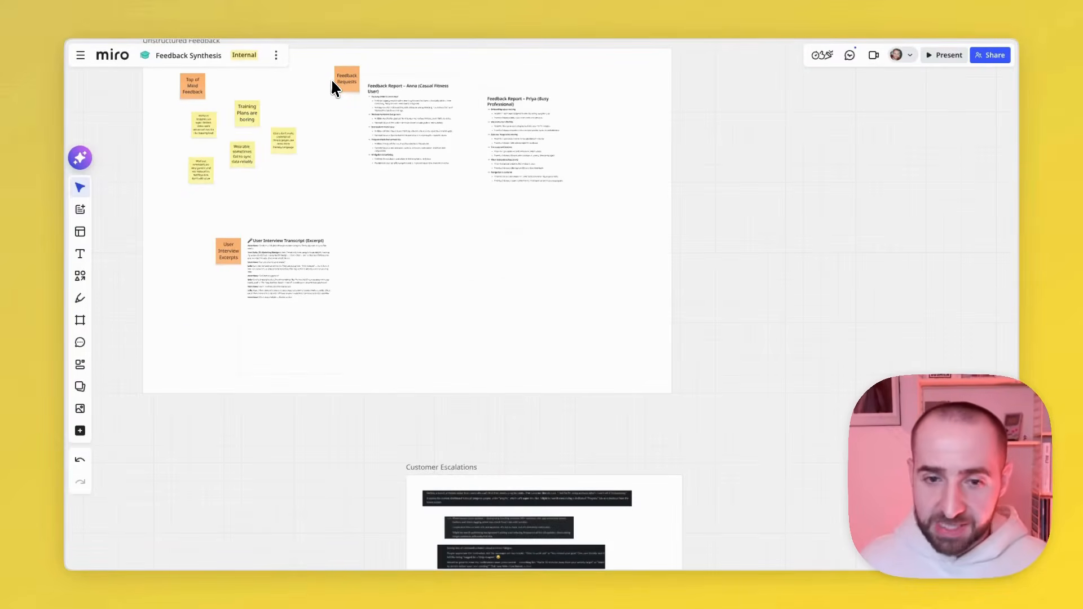
scroll(688, 302, "up", 3)
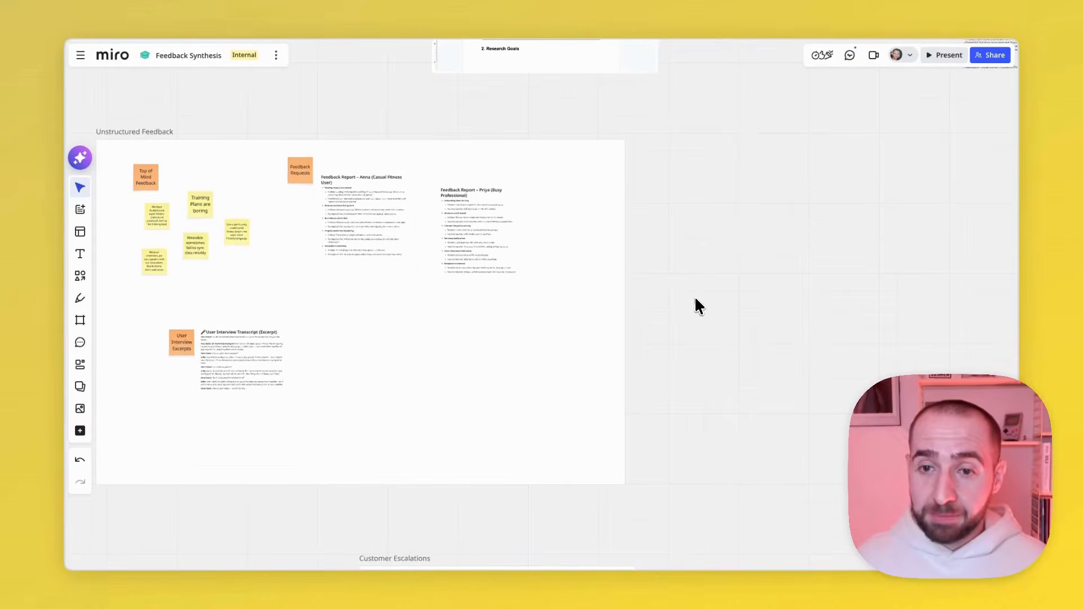
- Draw an AI flow connection from the Unstructured Feedback frame to empty canvas and create a Table output
left_click(601, 204)
scroll(600, 210, "left", 5)
scroll(600, 210, "up", 2)
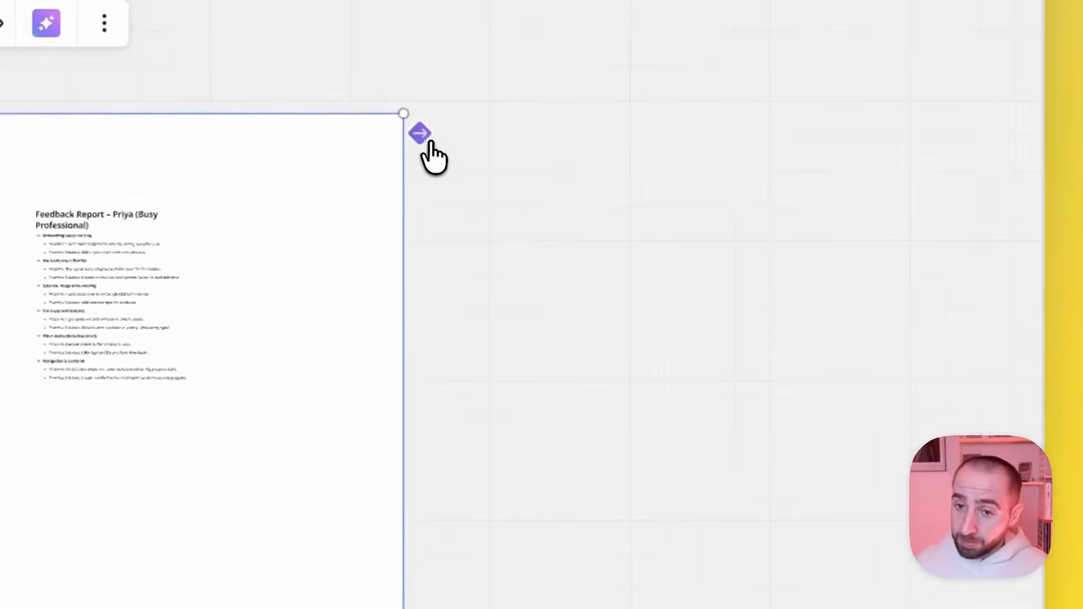
left_click_drag(418, 133, 659, 316)
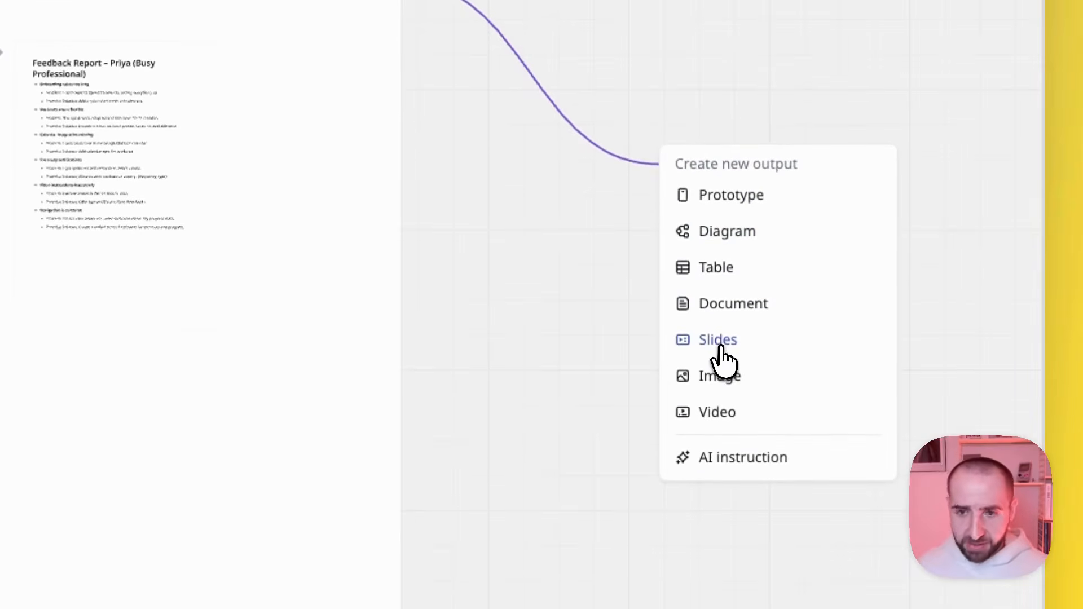
left_click(726, 265)
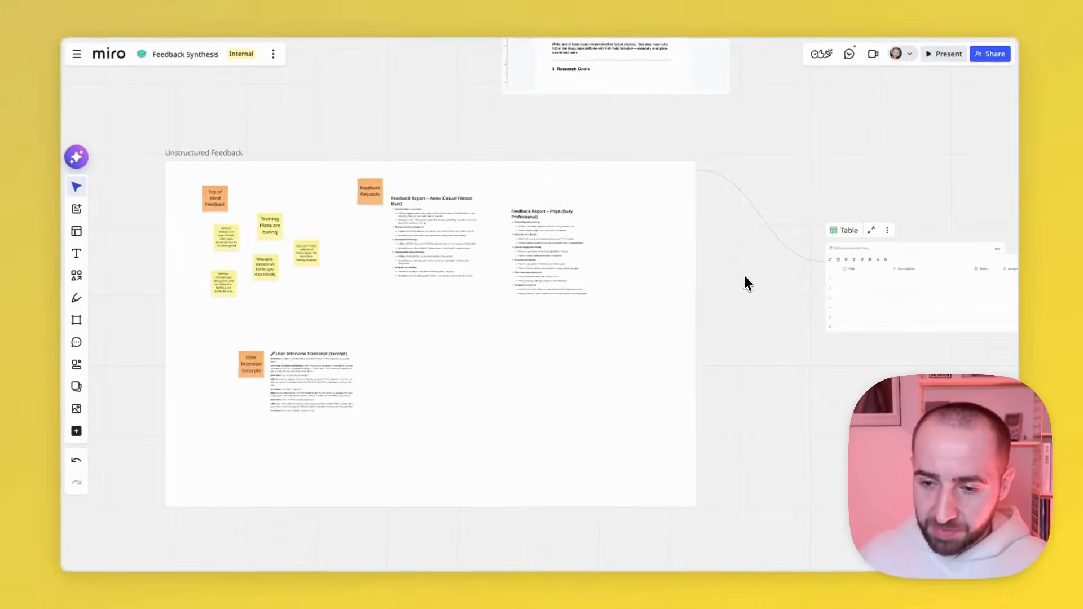
- Paste the new table's prompt for merging similar feedback into Feedback / Issue Name, Problem, Potential Solution, Theme and Frequency columns
left_click_drag(748, 245, 727, 234)
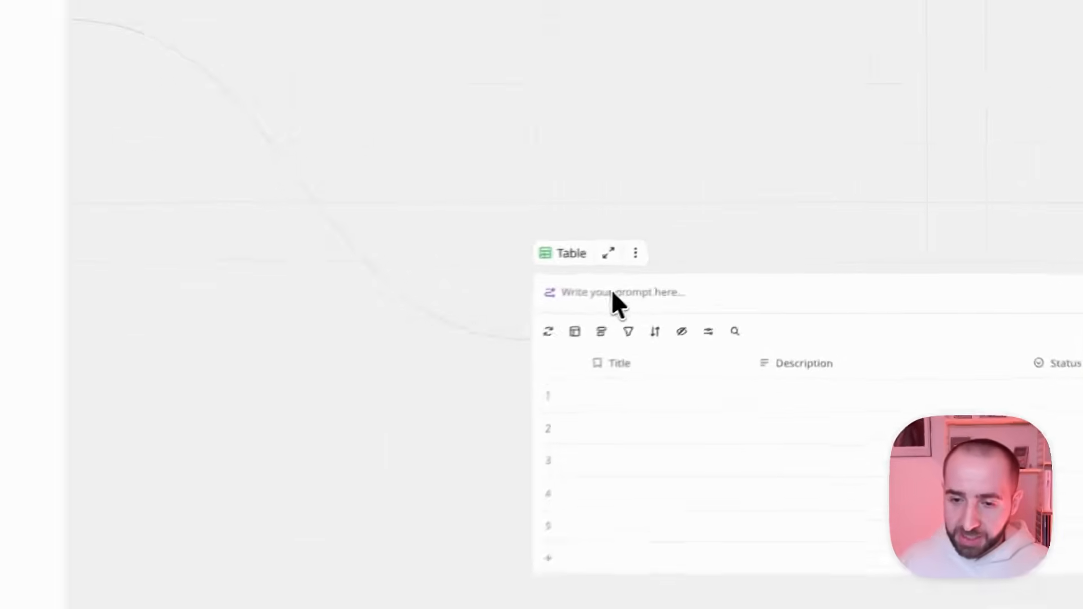
left_click(740, 249)
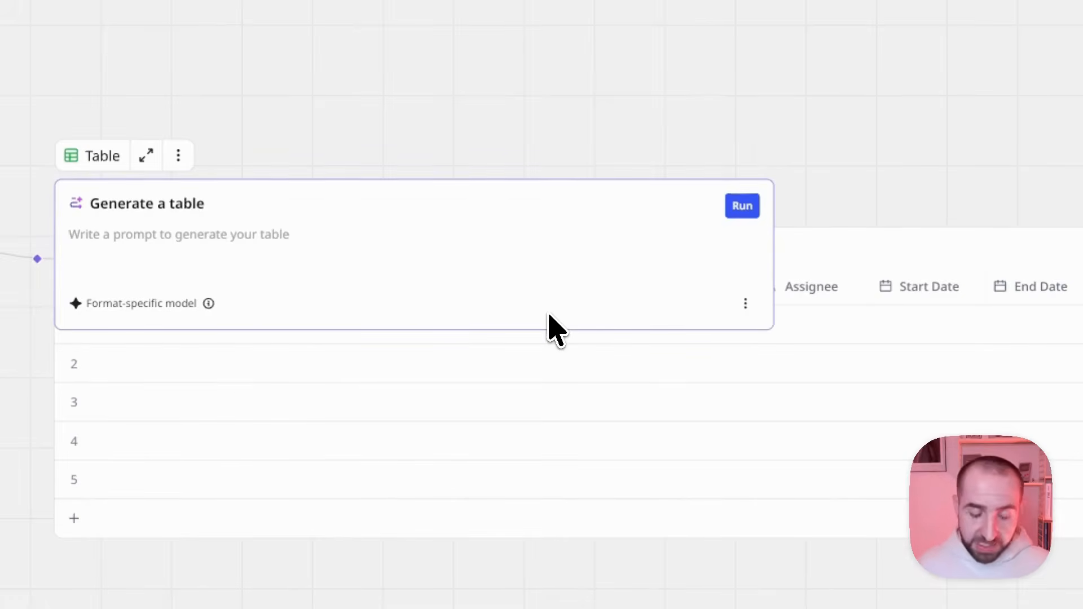
type("You are given one or more feedback documents. Each document contains feedback items, usually structured with a feedback/issue name, a problem, and a potential solution. You are given a collection of feedback sources placed inside a frame. These sources can include:  - Structured feedback documents (e.g. Miro Docs, Google Docs) - Interview or Meeting Transcripts - Sticky notes - Screenshots of feedback - Random notes, screenshots, or fragmented thoughts  Your task is to analyze all of this input holistically, regardless of format or structure, and turn it into a clean, structured summary.  Your task:  1. Identify very similar or identical feedback across sources and treat them as one feedback. Ensure that we capture in the Frequency count if this feedback was raised multiple times.  2. Then turn the feedback item into a clean Markdown table with these columns: - Feedback / Issue Name (the main identifier, keep it short and precise) - Problem (concise statement of the issue) - Potential Solution (summarized if provided, otherwise leave blank) - Theme (Common and shared themes accross the individual feedback items (single select) ) - Frequency (# of times this exact or very similar feedback appears across all documents (number))  Output format: Produce a table with the columns: | Feedback / Issue Name | Problem | Potential Solution | Theme | Frequency |")
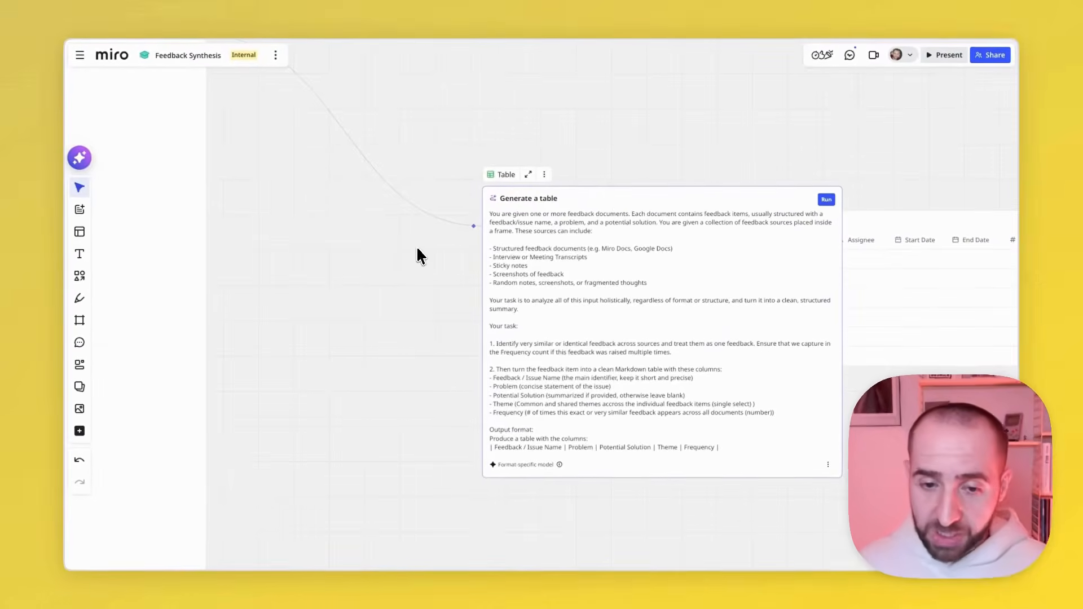
- Read through the table prompt, checking its source types, deduplication task, column definitions and output format
scroll(417, 247, "right", 2)
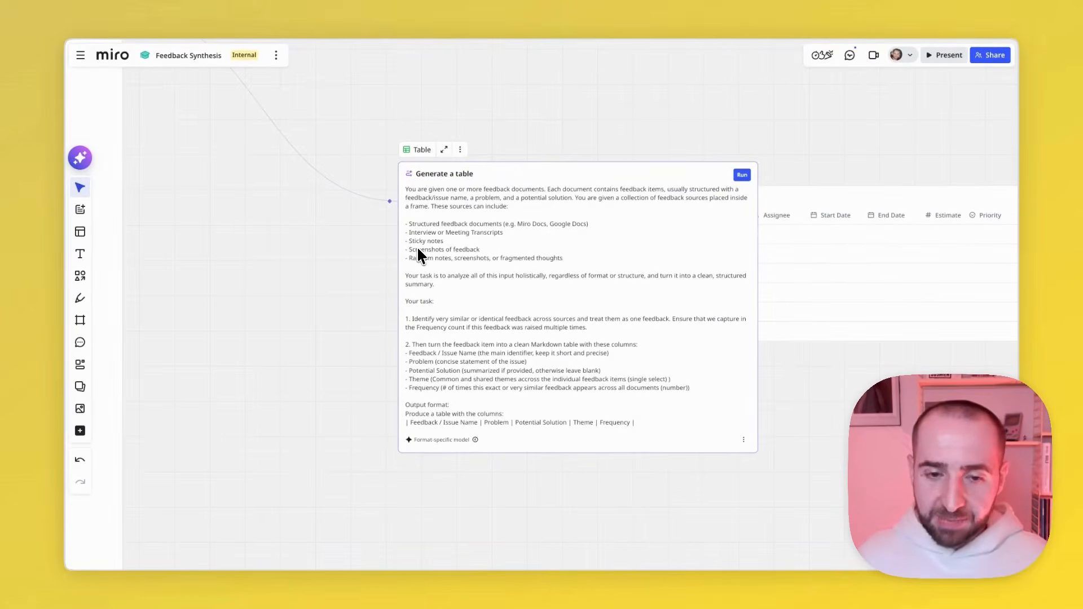
scroll(464, 236, "up", 3)
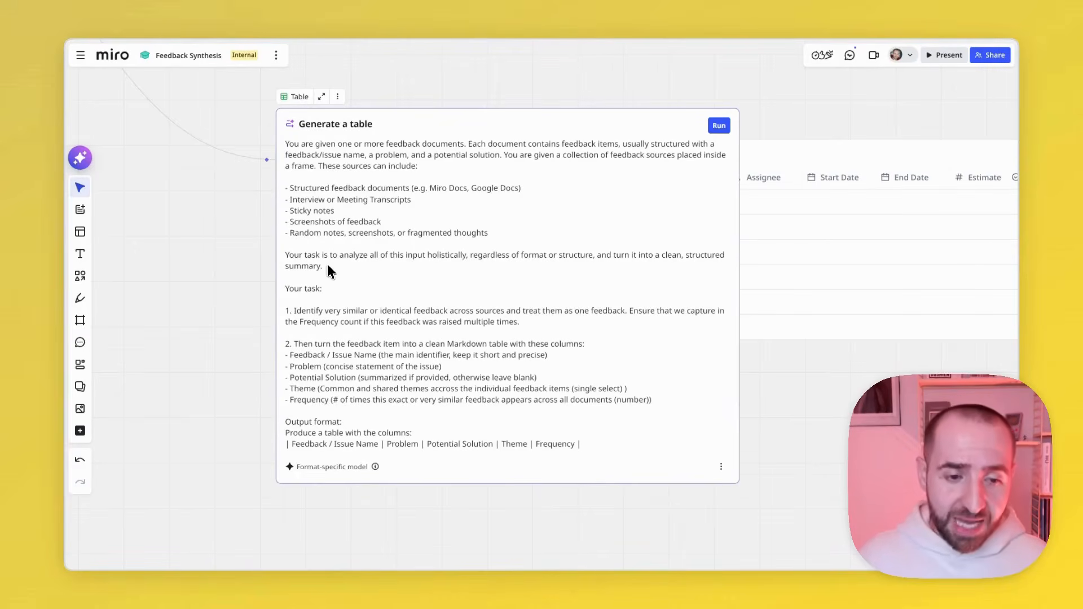
key("ctrl+a")
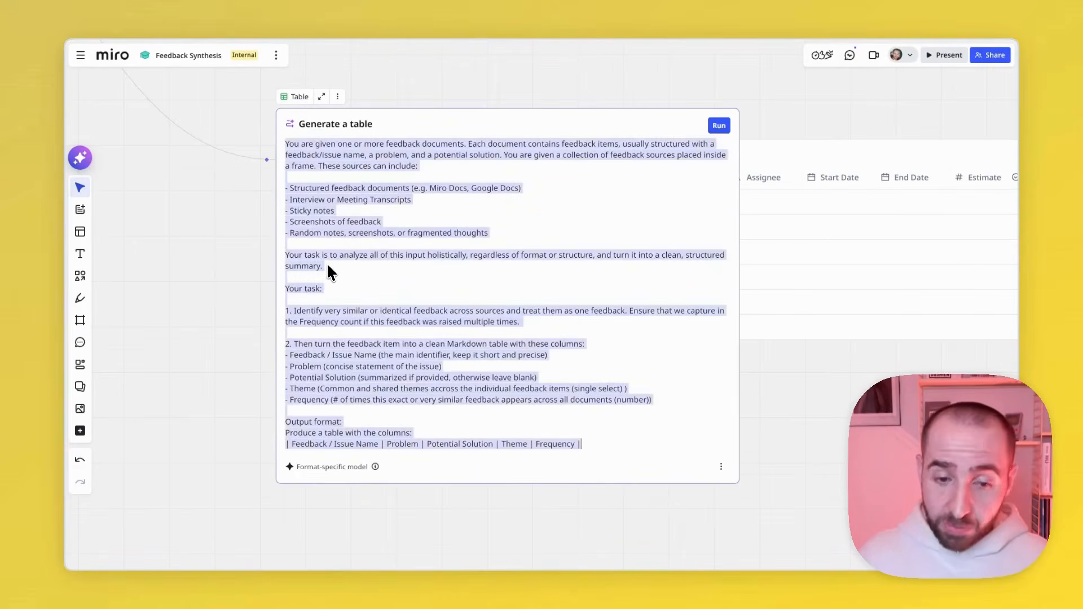
left_click(312, 301)
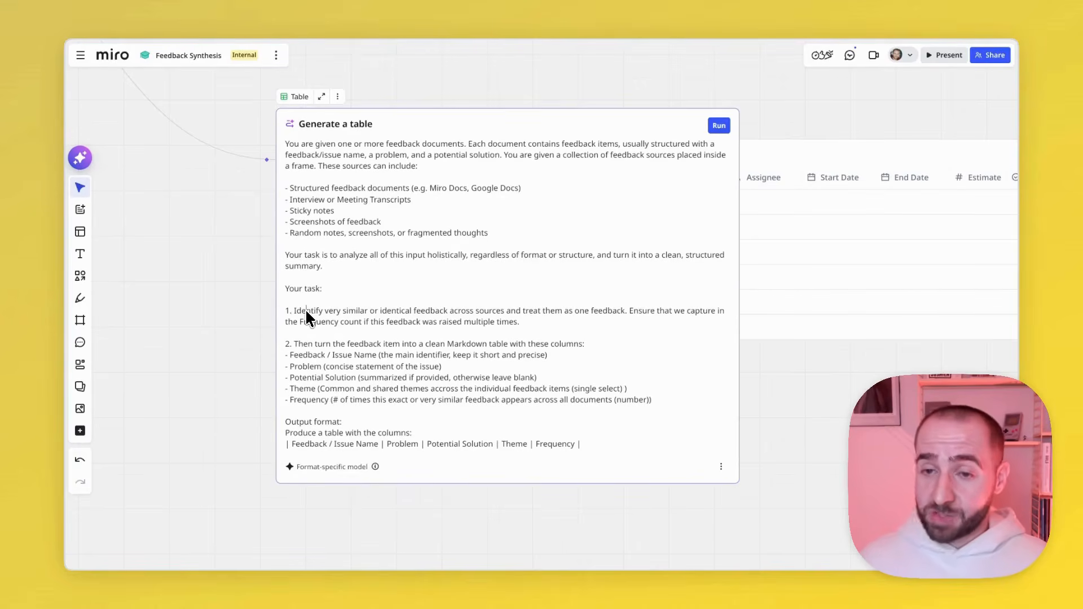
scroll(306, 310, "down", 3)
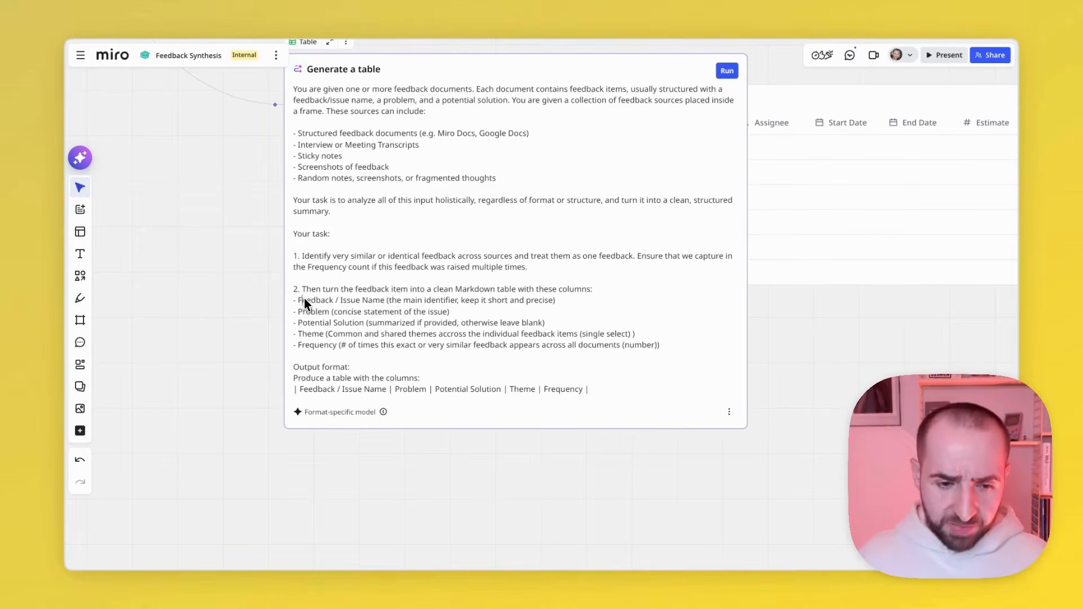
left_click_drag(302, 300, 369, 300)
double_click(314, 313)
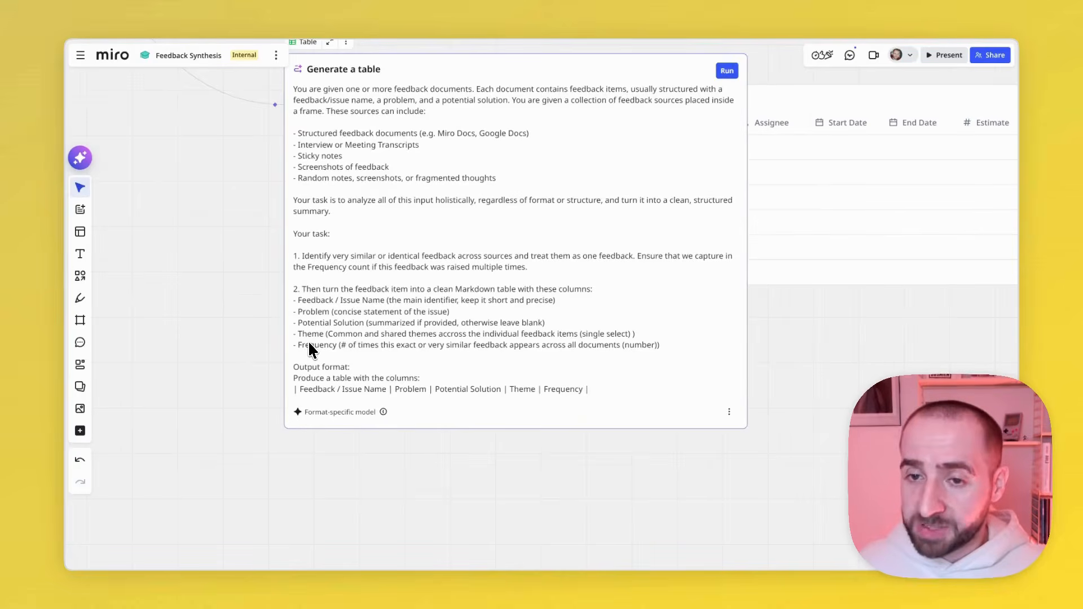
- Close the prompt editor and run the table generation from the Unstructured Feedback frame
left_click(256, 329)
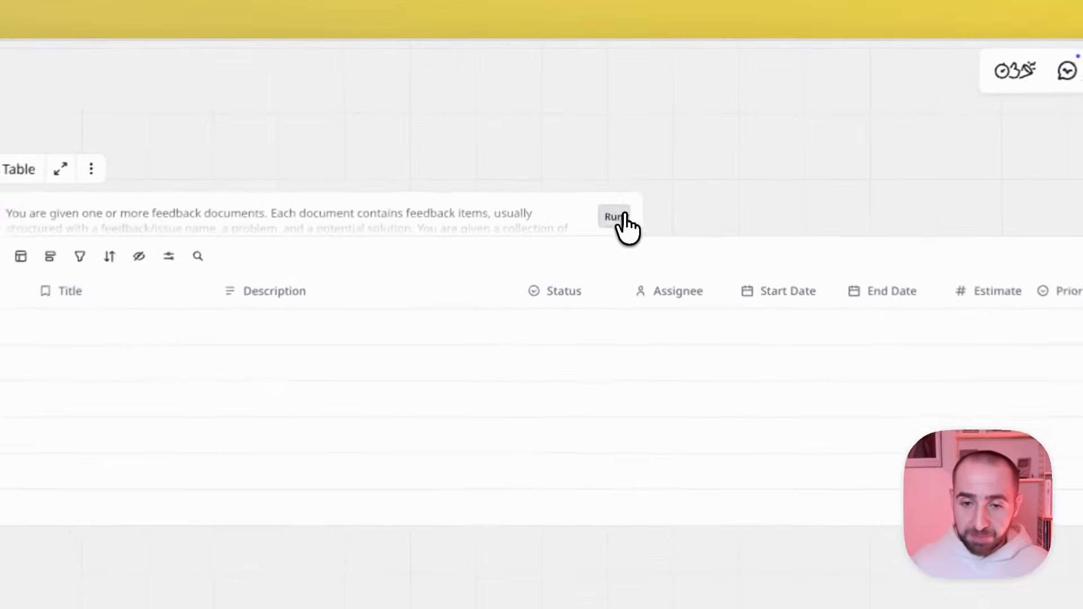
left_click(612, 149)
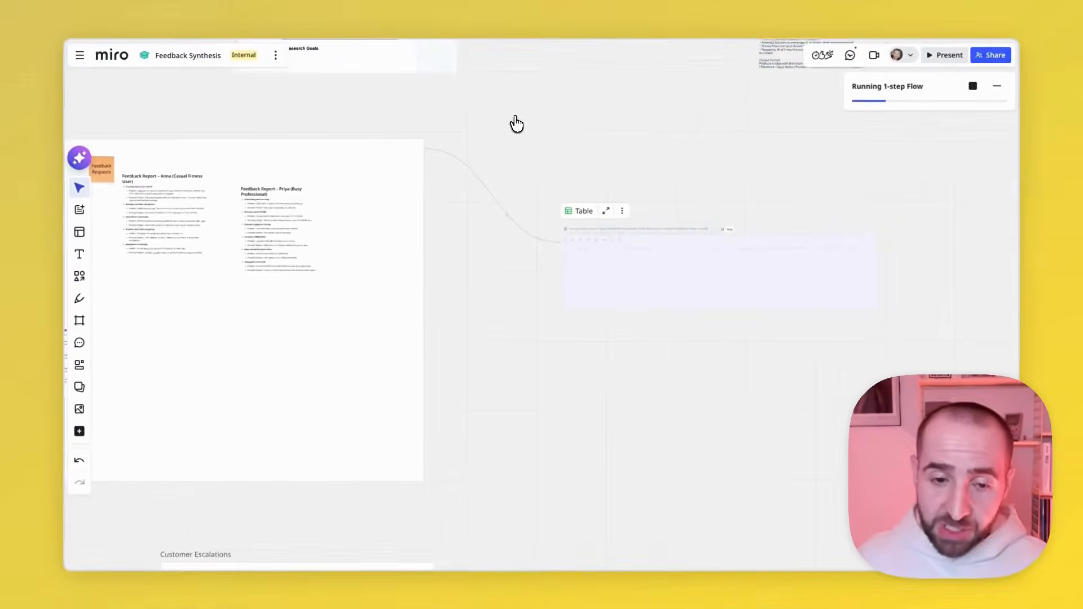
- Review the source notes, reports and transcript in the Unstructured Feedback frame while the flow is running
scroll(517, 124, "left", 2)
scroll(517, 124, "left", 3)
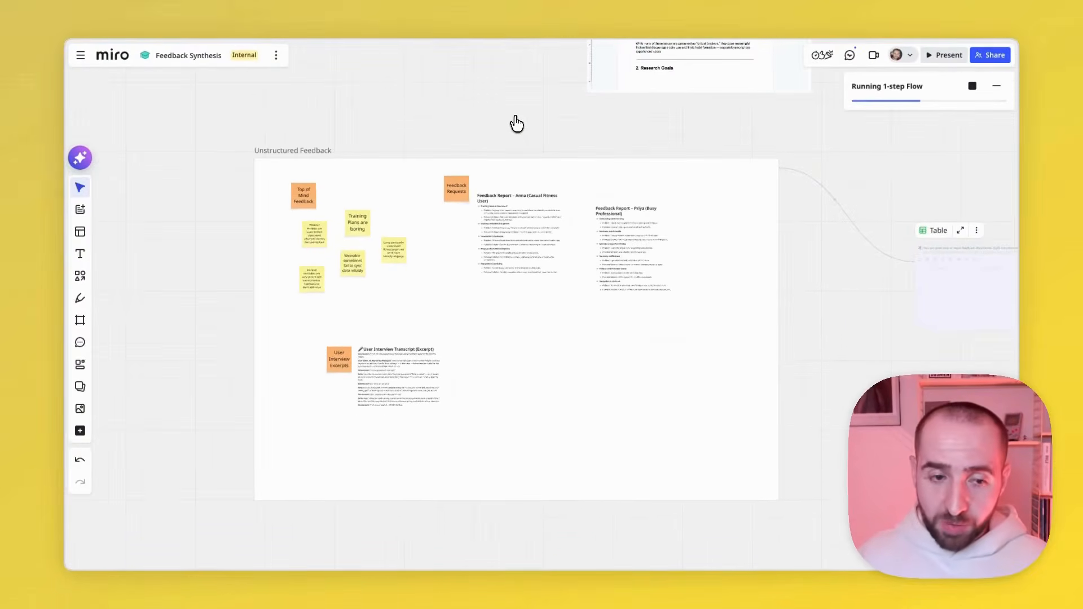
scroll(305, 163, "right", 1)
scroll(305, 163, "down", 1)
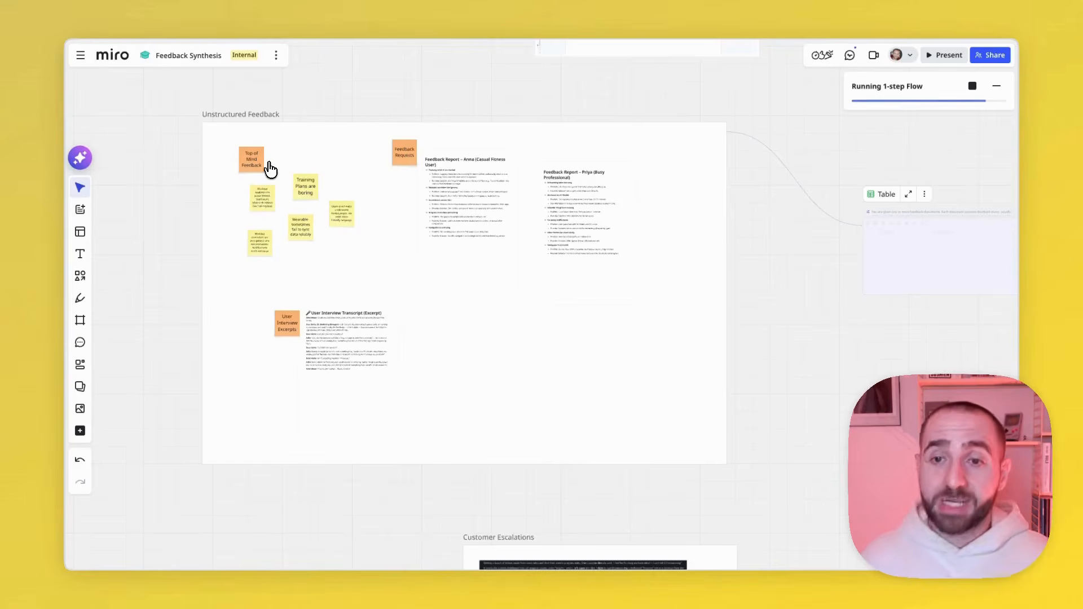
scroll(271, 169, "up", 4)
scroll(271, 169, "down", 1)
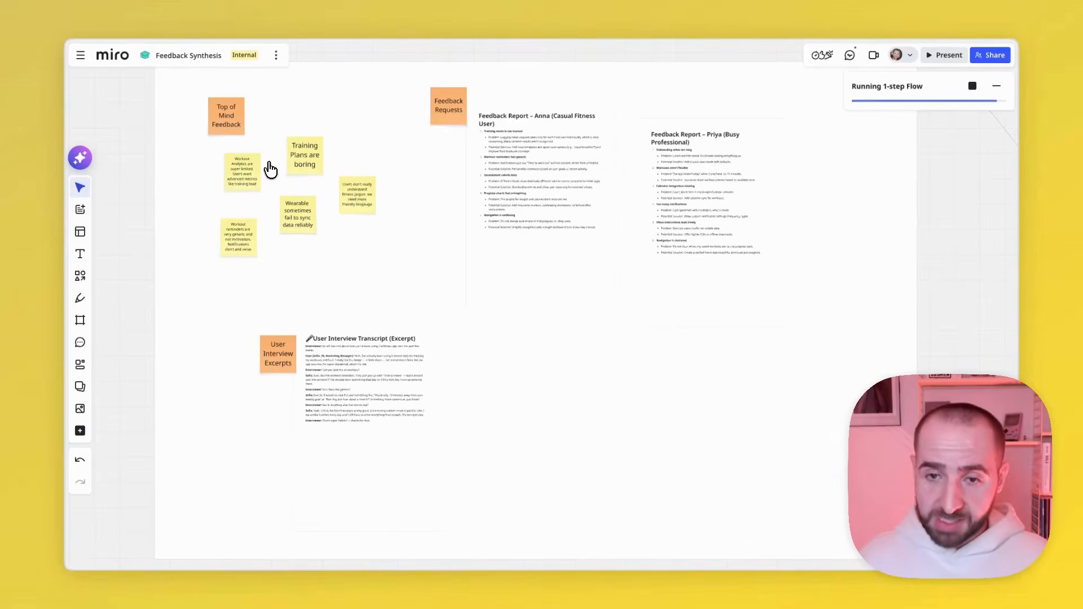
scroll(271, 169, "left", 1)
scroll(270, 169, "down", 1)
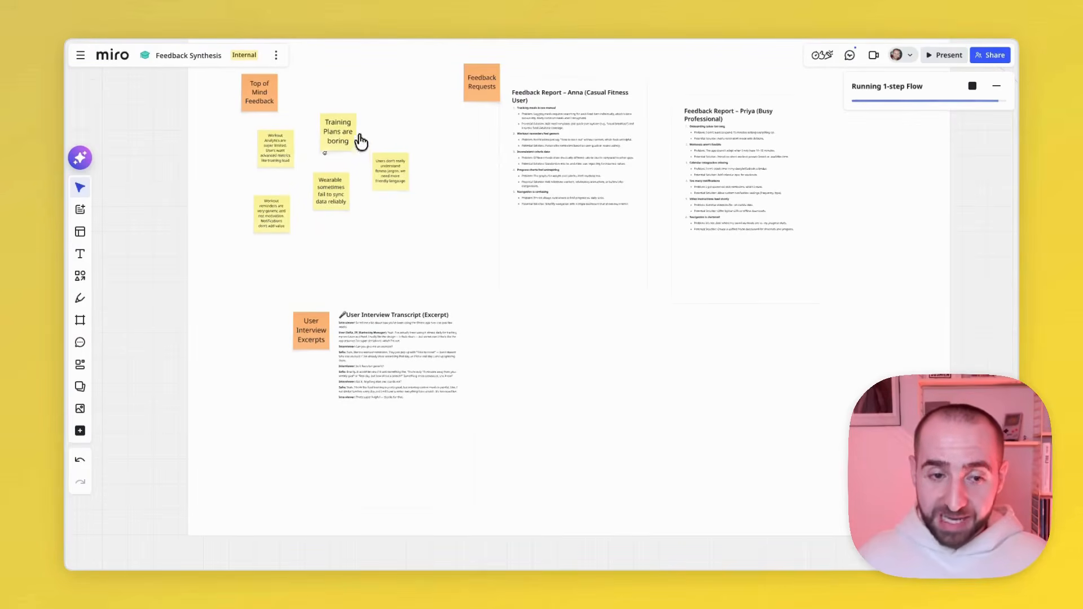
scroll(326, 197, "right", 2)
scroll(326, 197, "down", 1)
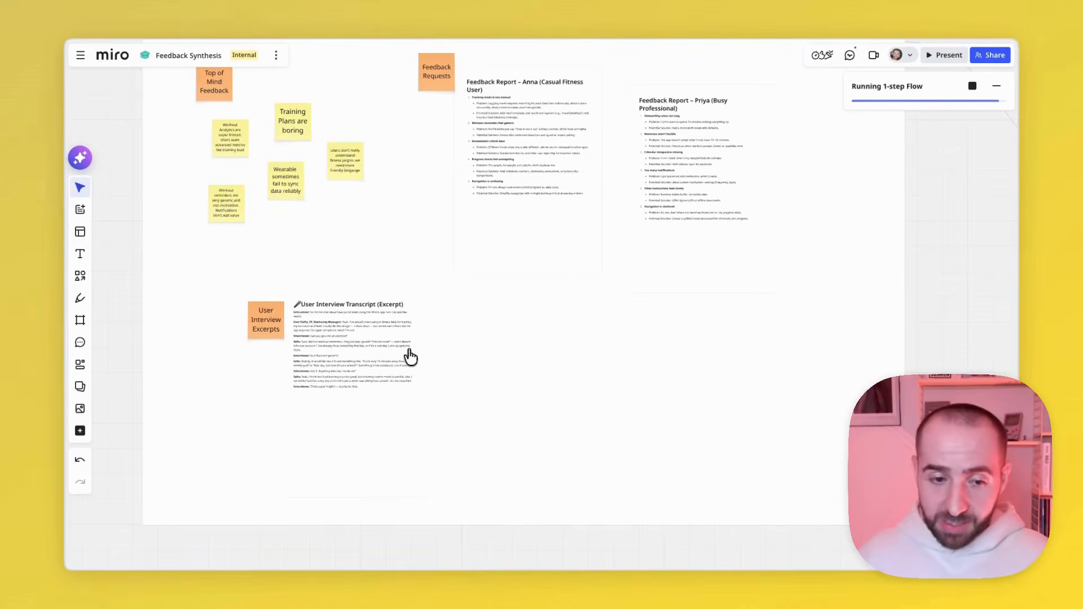
- Inspect the generated feedback table's issues, problems, potential solutions, themes and frequency values
scroll(443, 357, "down", 3)
scroll(445, 357, "up", 1)
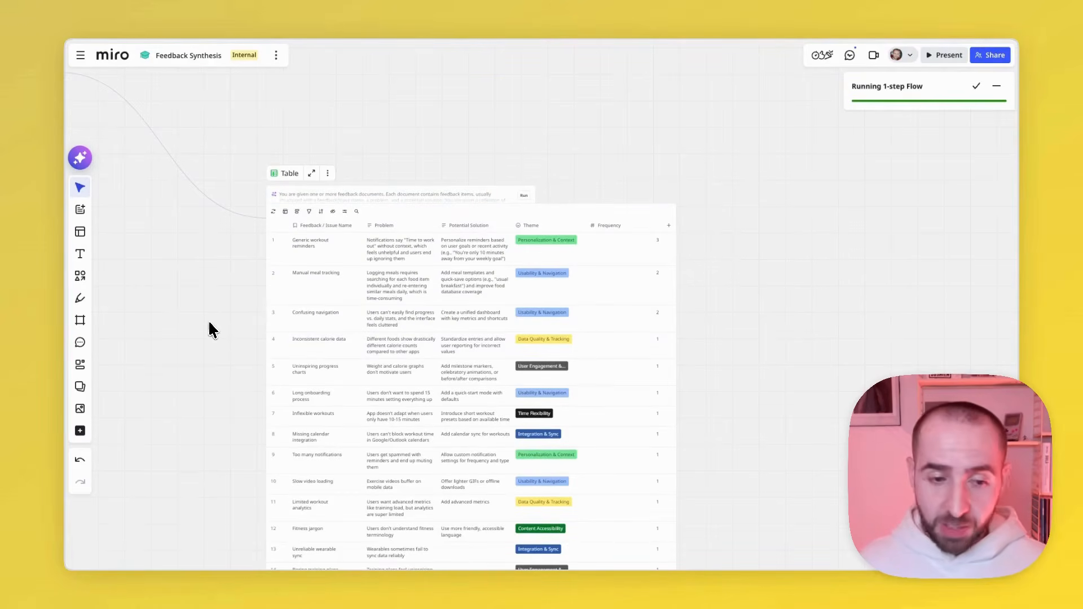
scroll(321, 249, "up", 3)
scroll(344, 224, "down", 2)
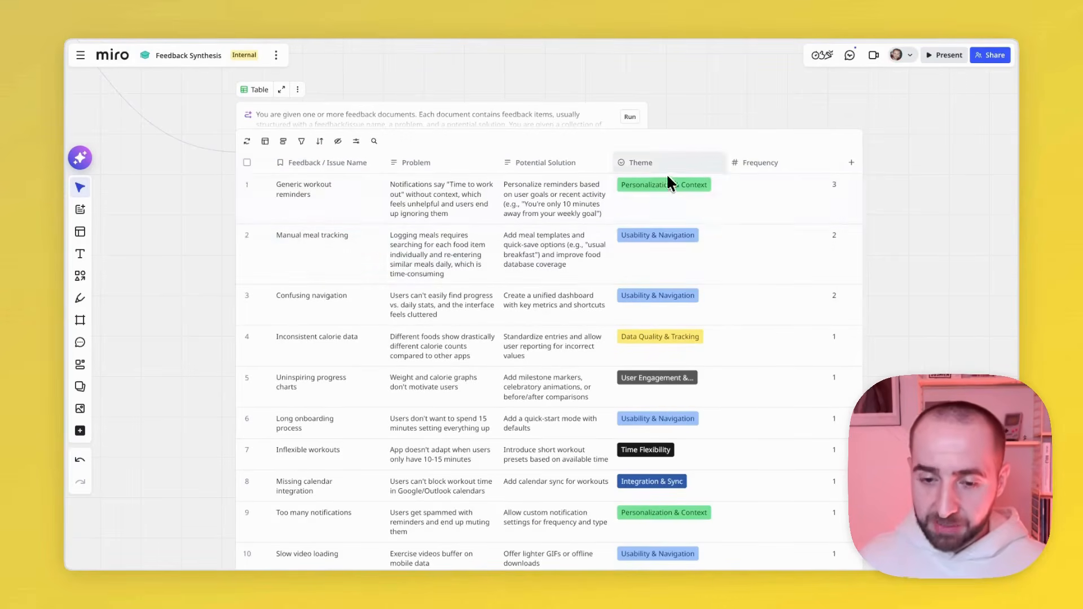
- Group the generated feedback table's rows by Theme
scroll(662, 171, "down", 3)
scroll(661, 295, "down", 3)
scroll(661, 308, "up", 5)
scroll(662, 313, "up", 3)
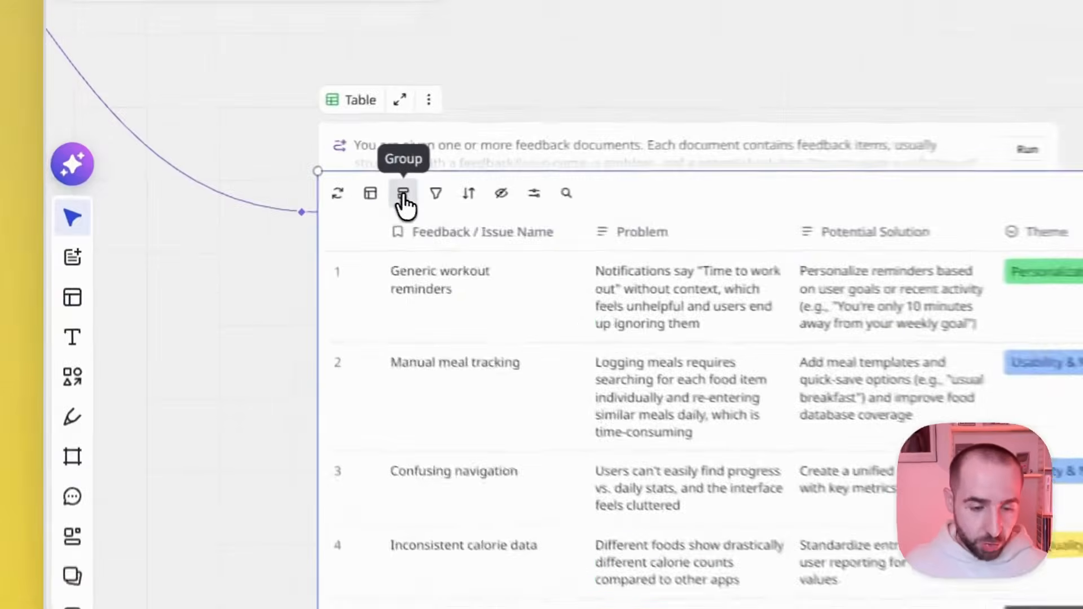
left_click(265, 174)
left_click(281, 281)
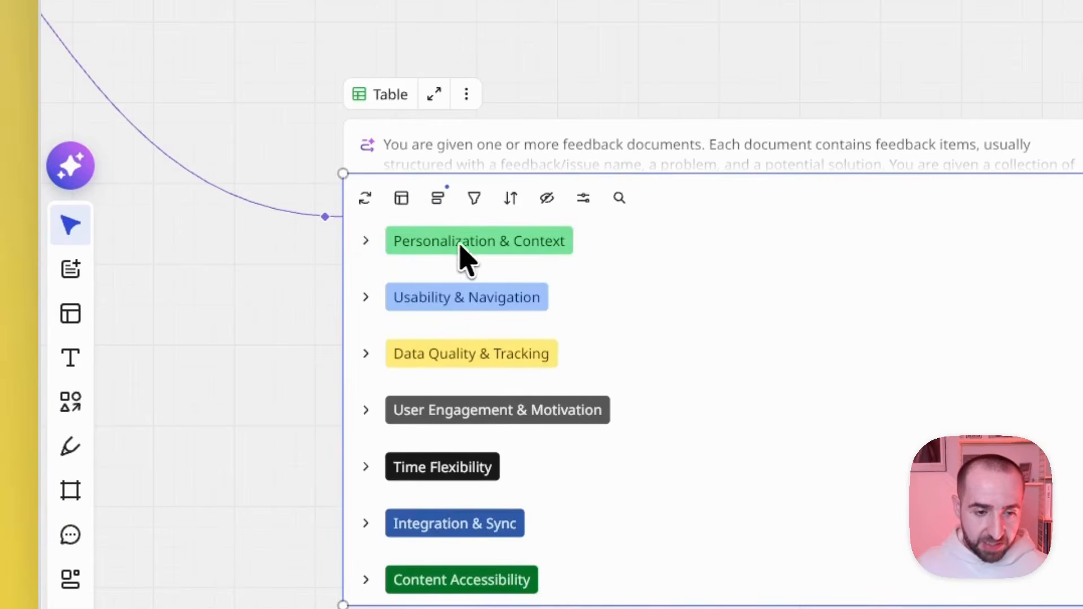
- Expand the Personalization & Context, Usability & Navigation, Data Quality & Tracking and User Engagement & Motivation groups in the table
left_click(366, 242)
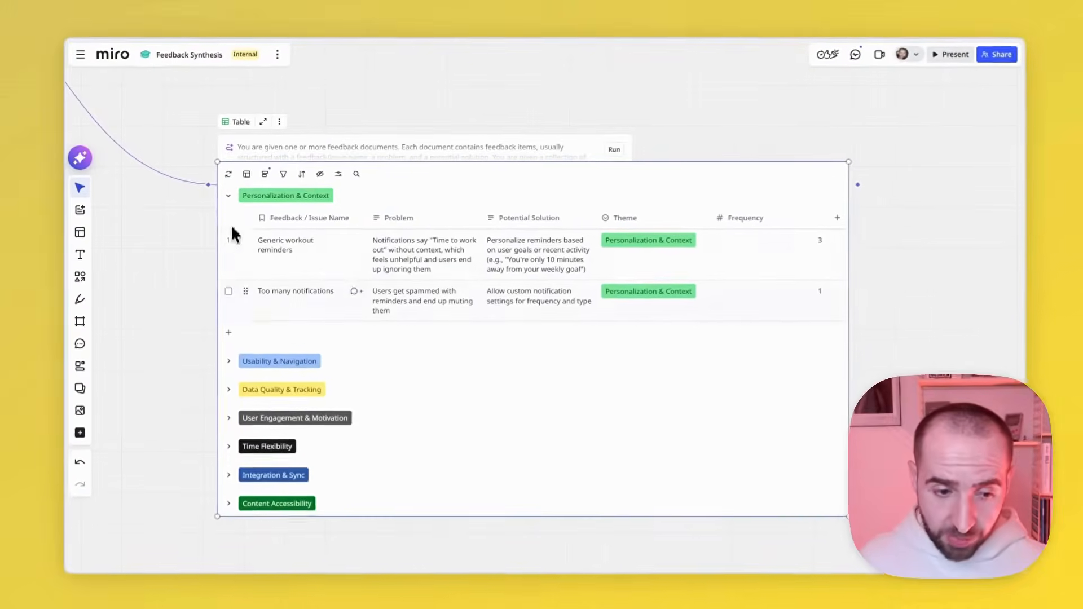
left_click(241, 379)
scroll(243, 392, "down", 5)
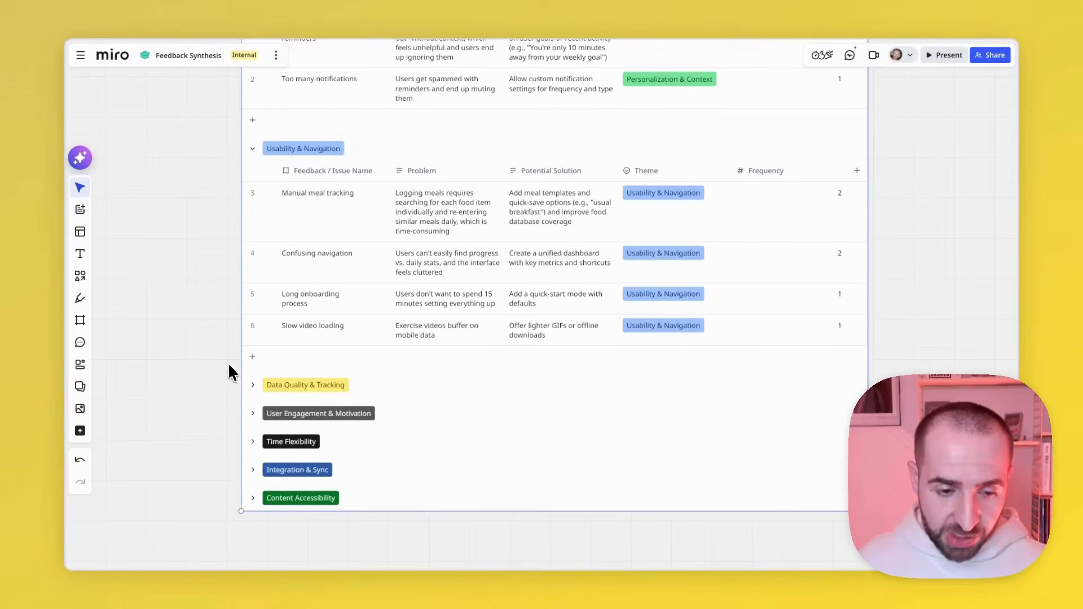
left_click(250, 387)
scroll(251, 394, "down", 2)
scroll(251, 393, "down", 5)
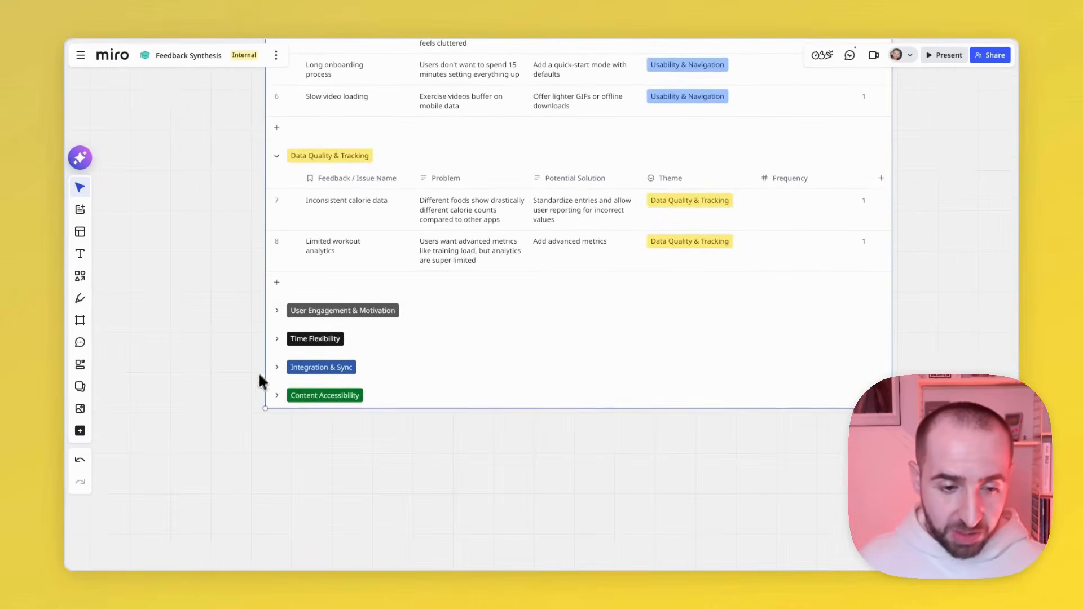
left_click(280, 314)
left_click(188, 286)
- Compare the grouped feedback table with the notes, reports and interview transcript in the Unstructured Feedback frame
scroll(187, 286, "down", 3)
scroll(188, 285, "up", 4)
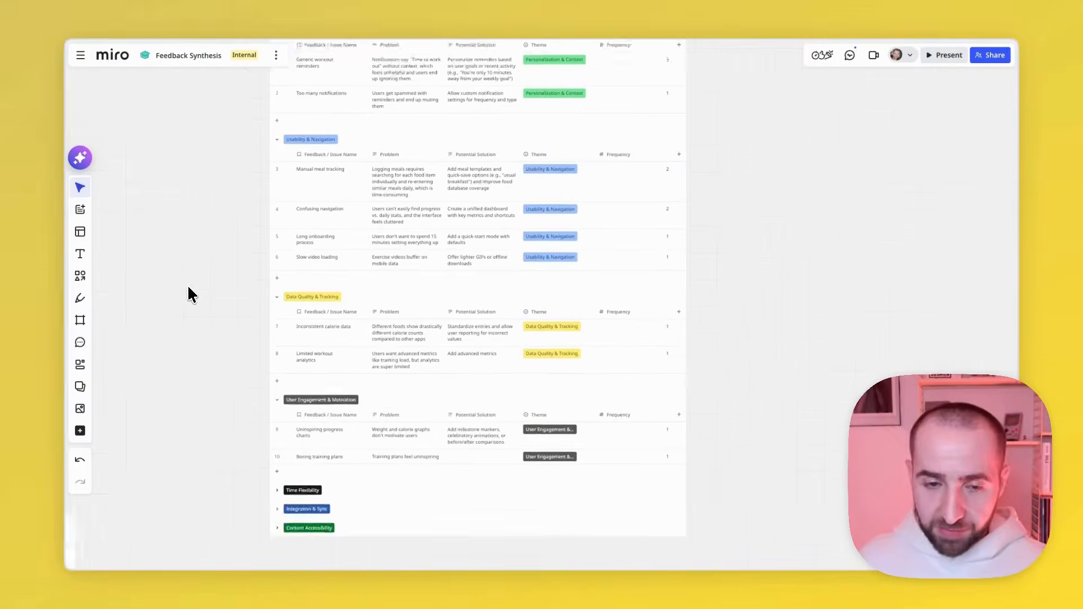
scroll(187, 285, "left", 15)
scroll(187, 285, "down", 2)
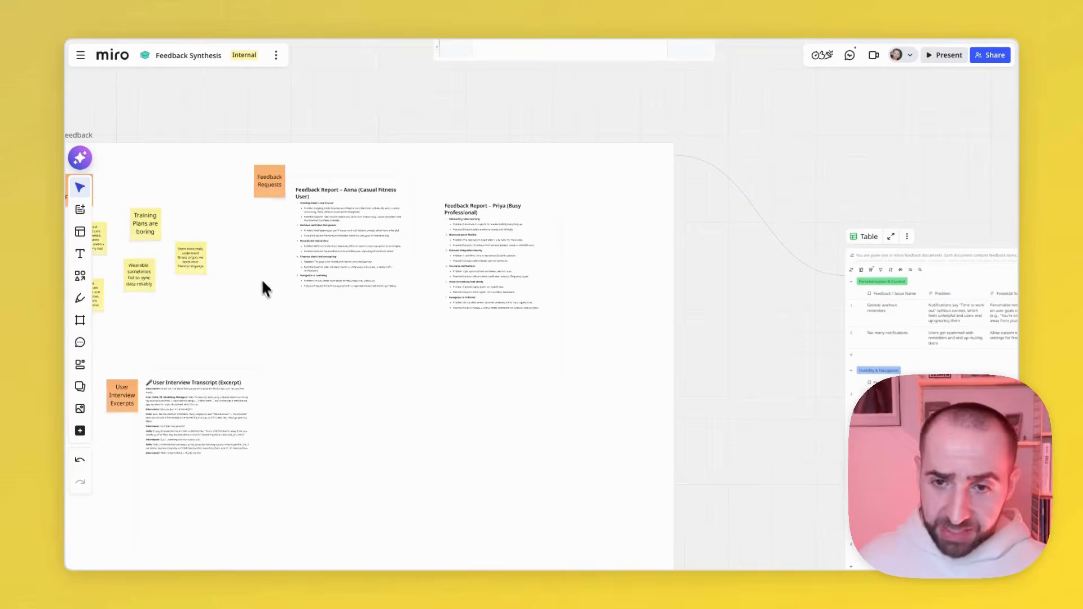
scroll(315, 329, "left", 8)
scroll(315, 328, "down", 1)
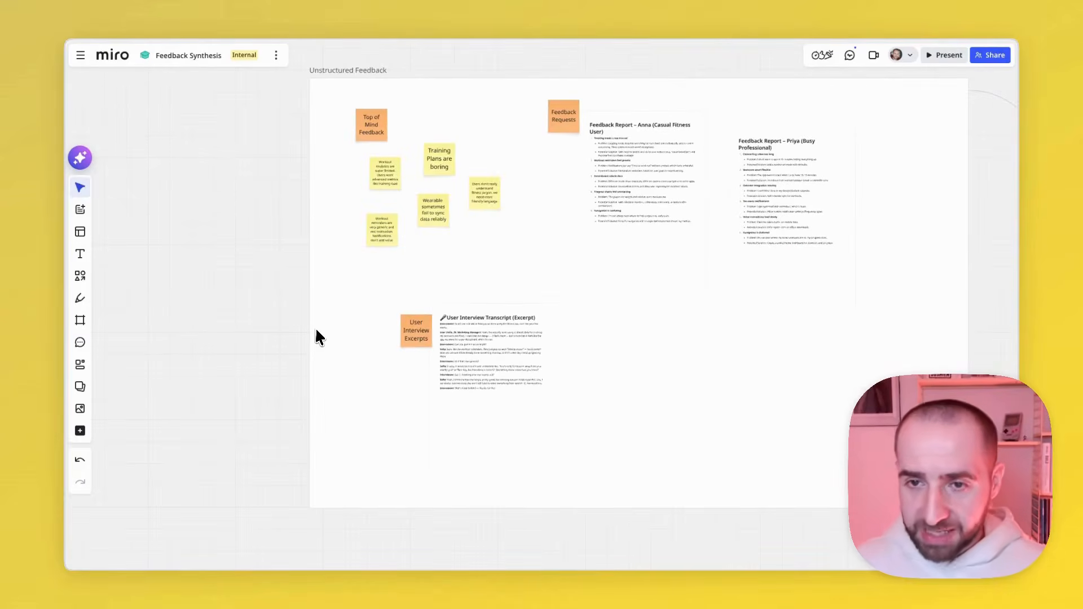
scroll(316, 331, "right", 15)
scroll(481, 302, "right", 3)
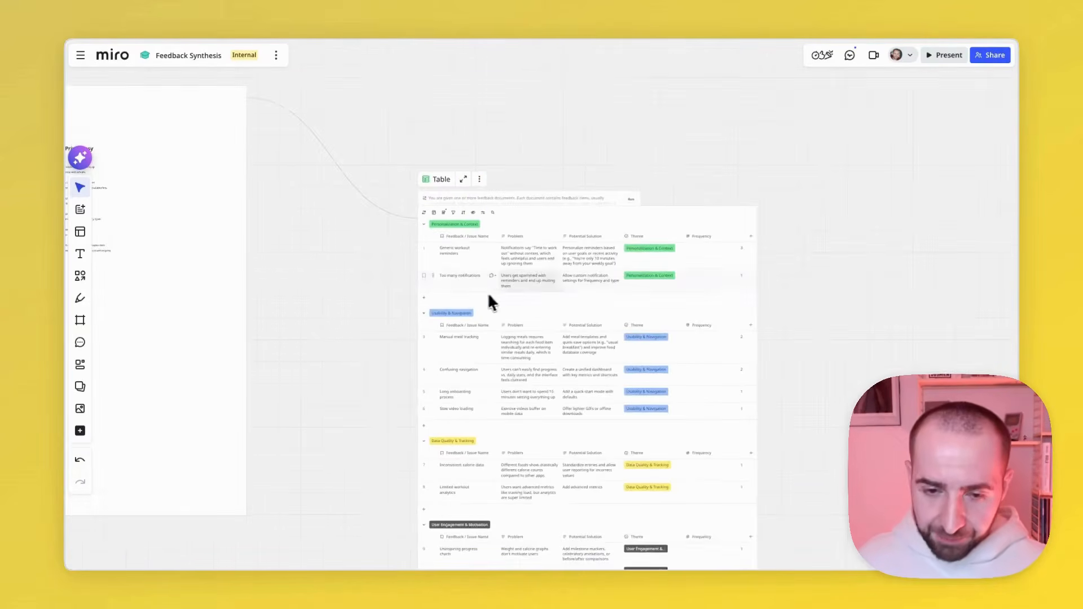
scroll(507, 290, "up", 3)
scroll(506, 289, "down", 5)
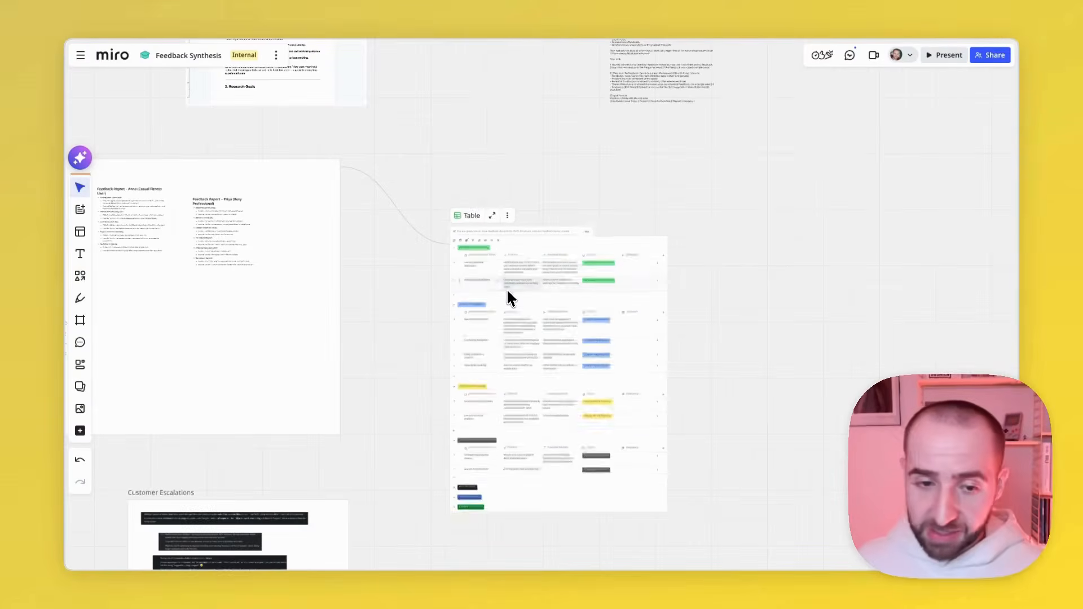
scroll(415, 296, "left", 5)
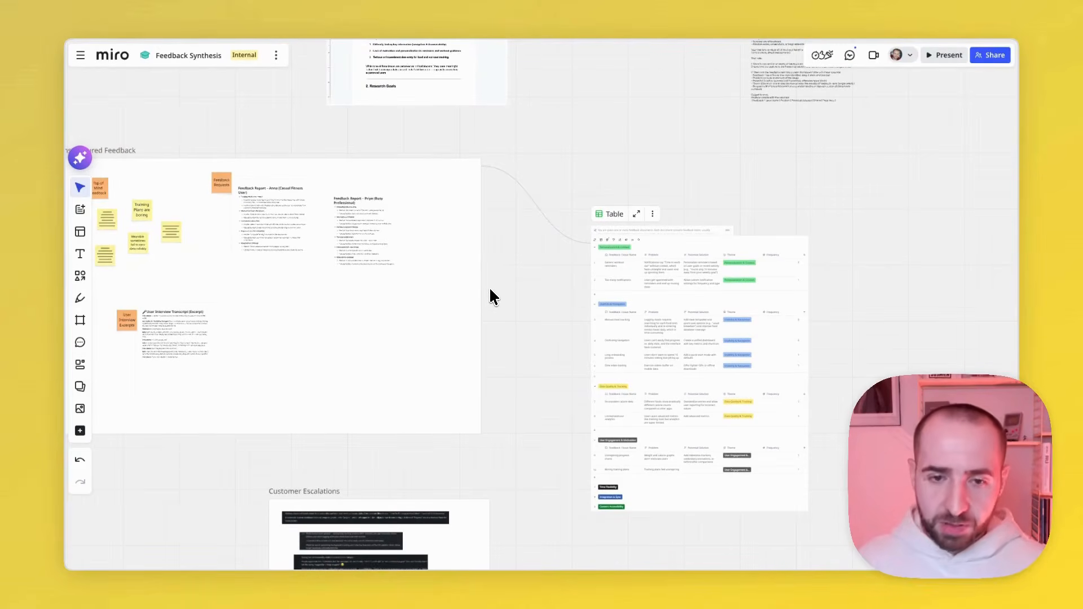
- Connect the UXR Report document to the feedback table as an additional source
scroll(489, 287, "up", 5)
left_click(605, 398)
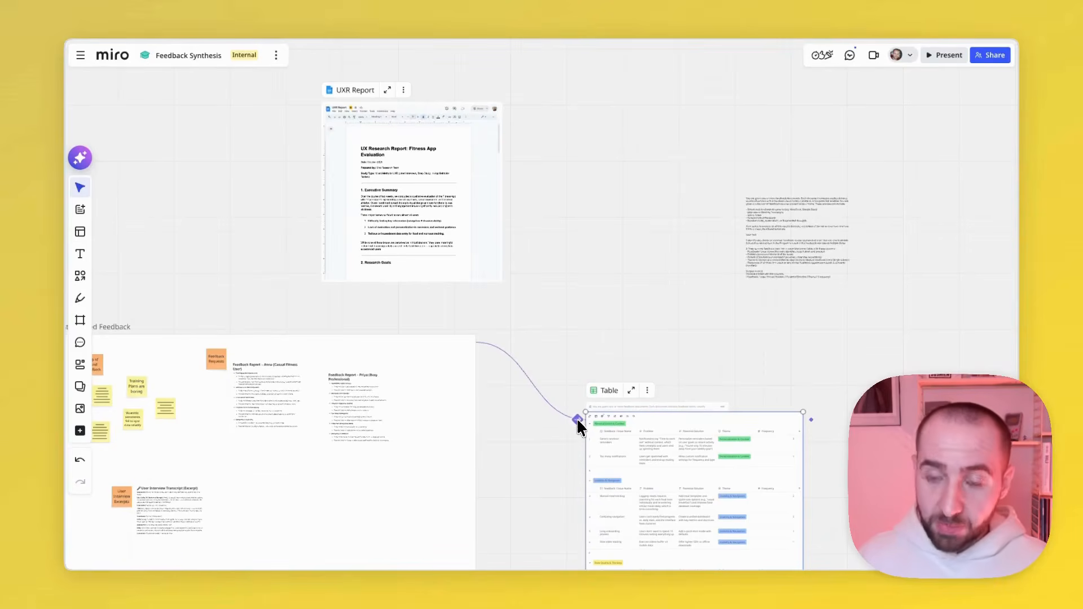
left_click_drag(576, 418, 514, 116)
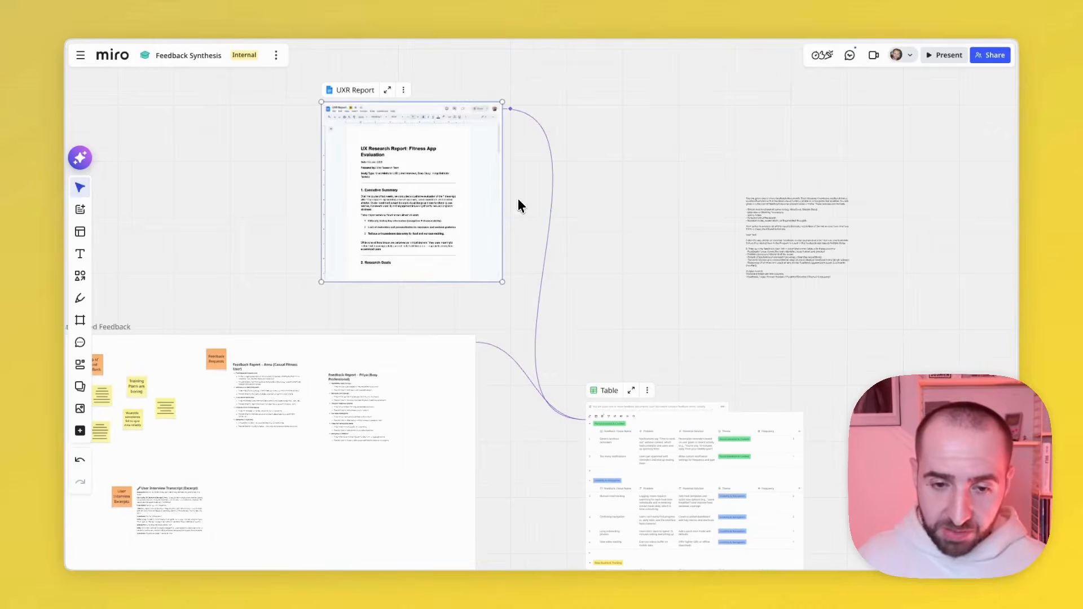
- Look over the messages in the Customer Escalations frame and connect that frame to the feedback table as another source
scroll(519, 206, "down", 10)
scroll(496, 248, "up", 8)
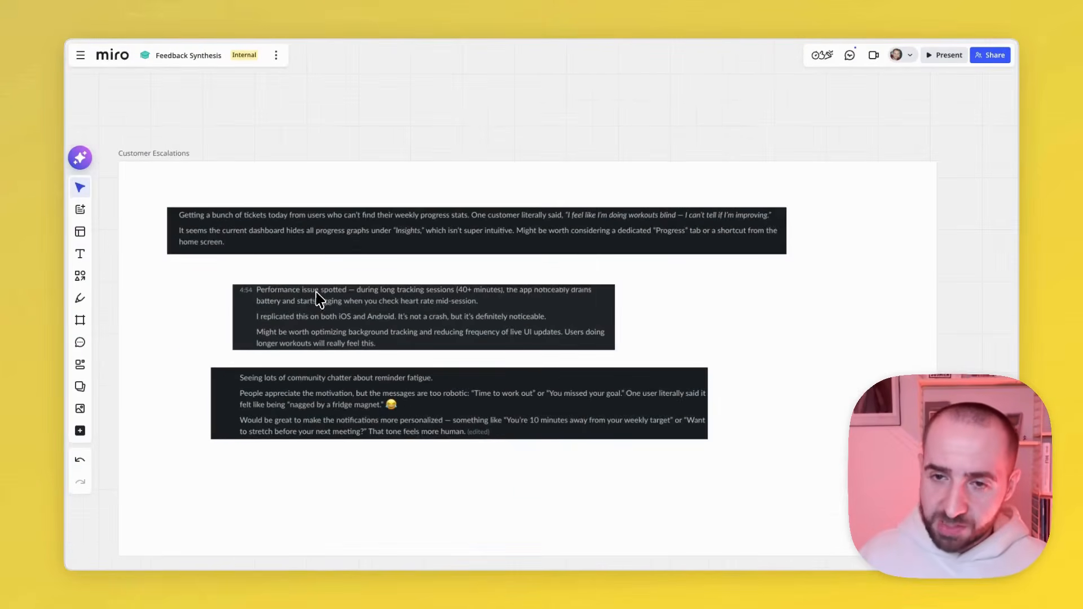
scroll(271, 295, "down", 4)
scroll(269, 288, "up", 5)
scroll(269, 288, "right", 5)
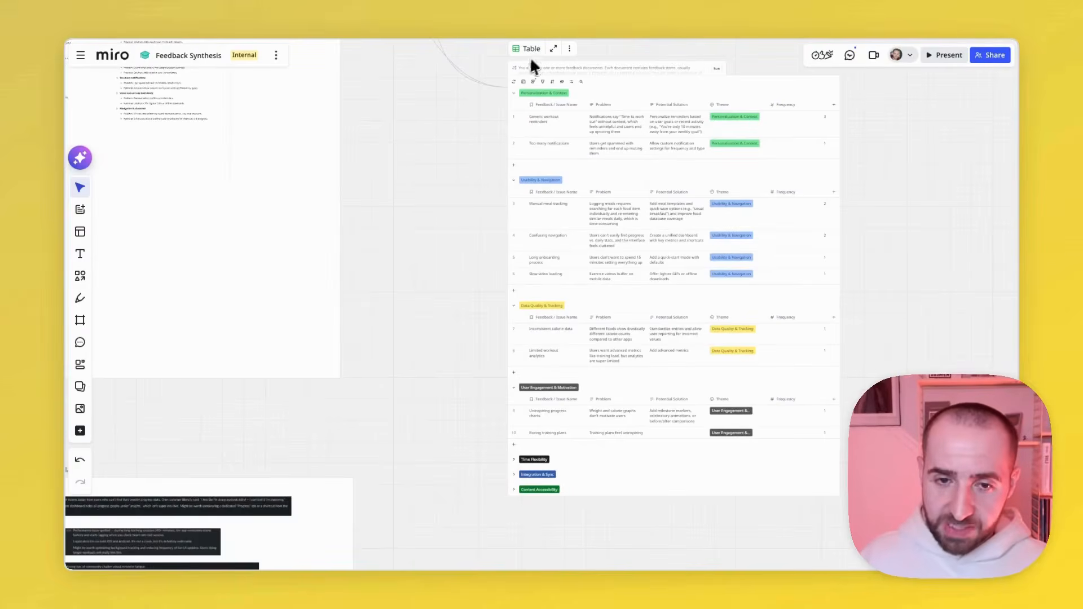
left_click_drag(499, 87, 362, 489)
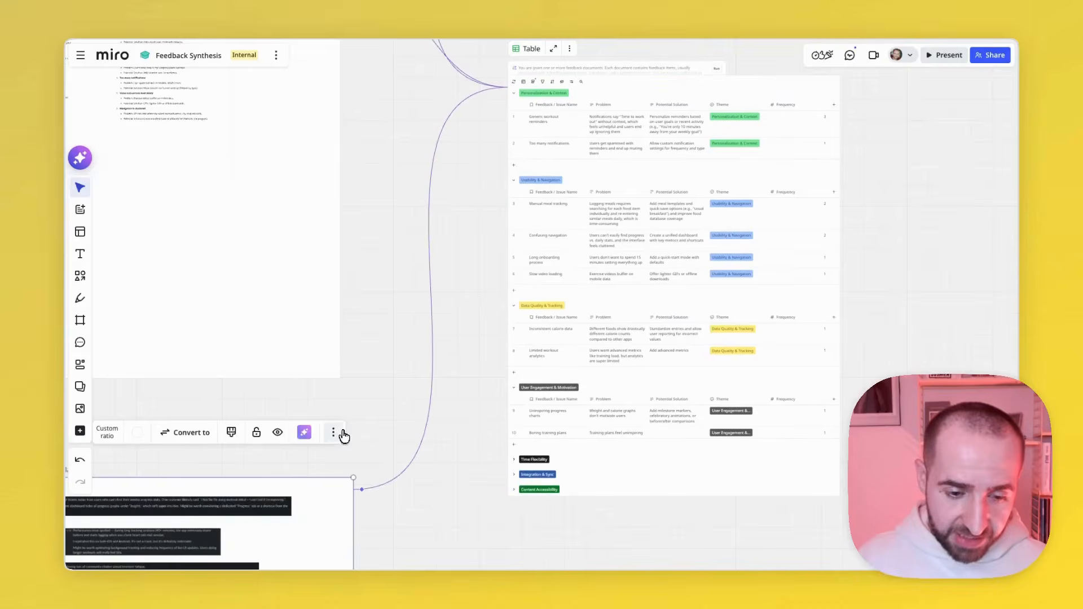
left_click(379, 401)
- Run the table generation again using the UXR Report, Unstructured Feedback and Customer Escalations as sources
scroll(379, 400, "up", 3)
scroll(380, 400, "right", 4)
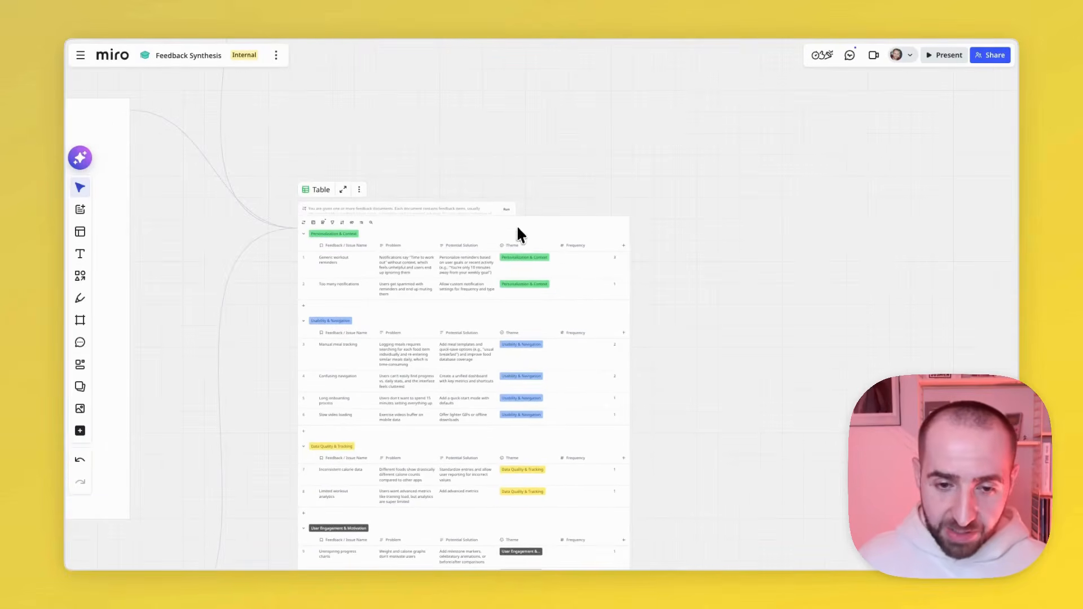
scroll(390, 151, "down", 4)
scroll(389, 150, "left", 4)
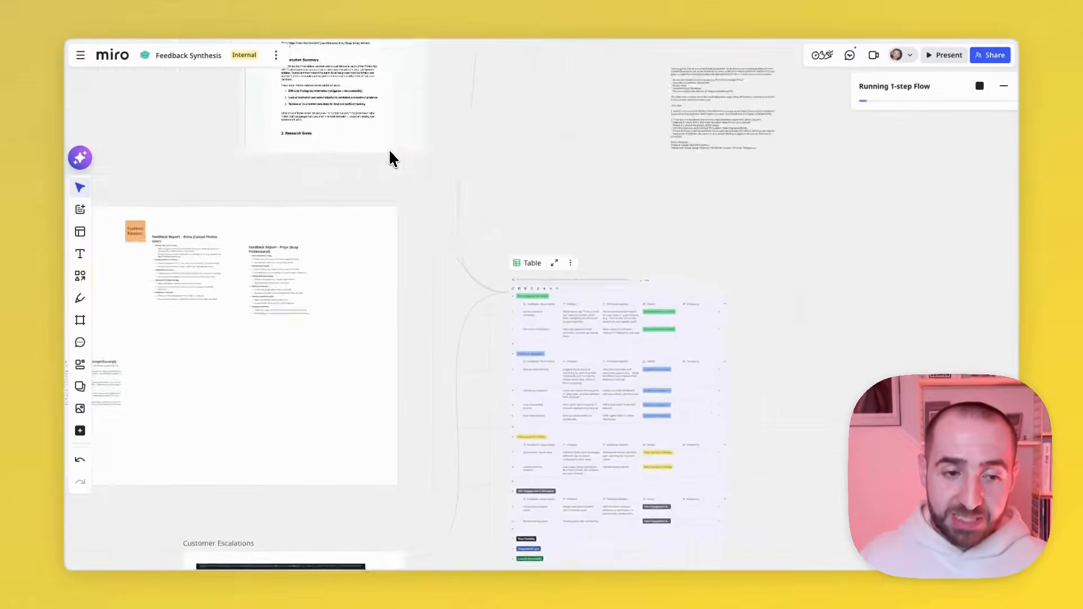
- Review the three sources and their connections to the table while the flow is running
scroll(389, 151, "down", 3)
scroll(389, 150, "right", 2)
scroll(390, 152, "left", 3)
scroll(389, 152, "up", 1)
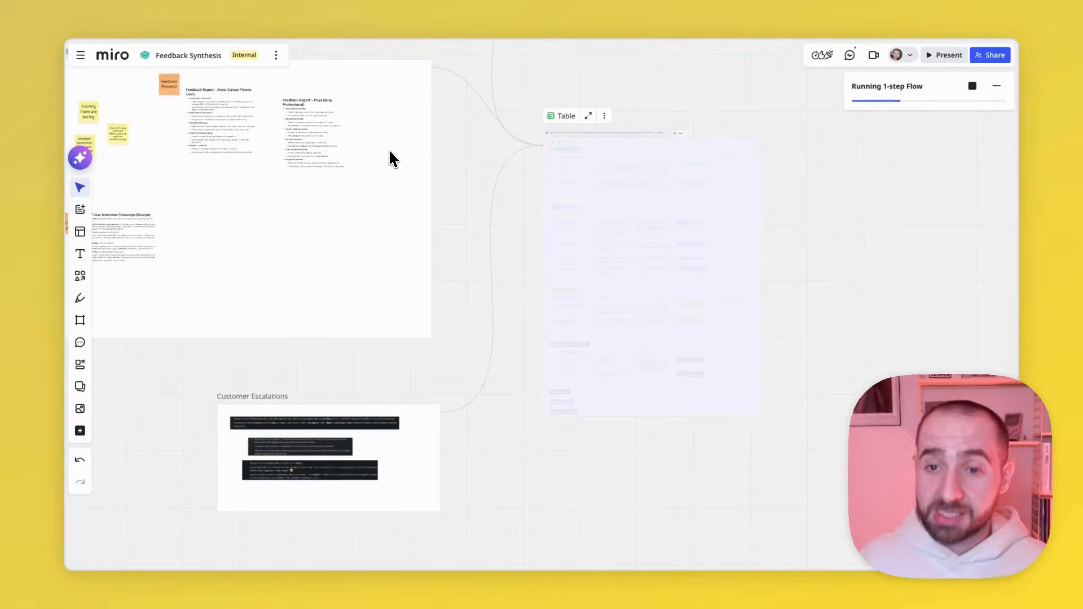
scroll(627, 277, "up", 2)
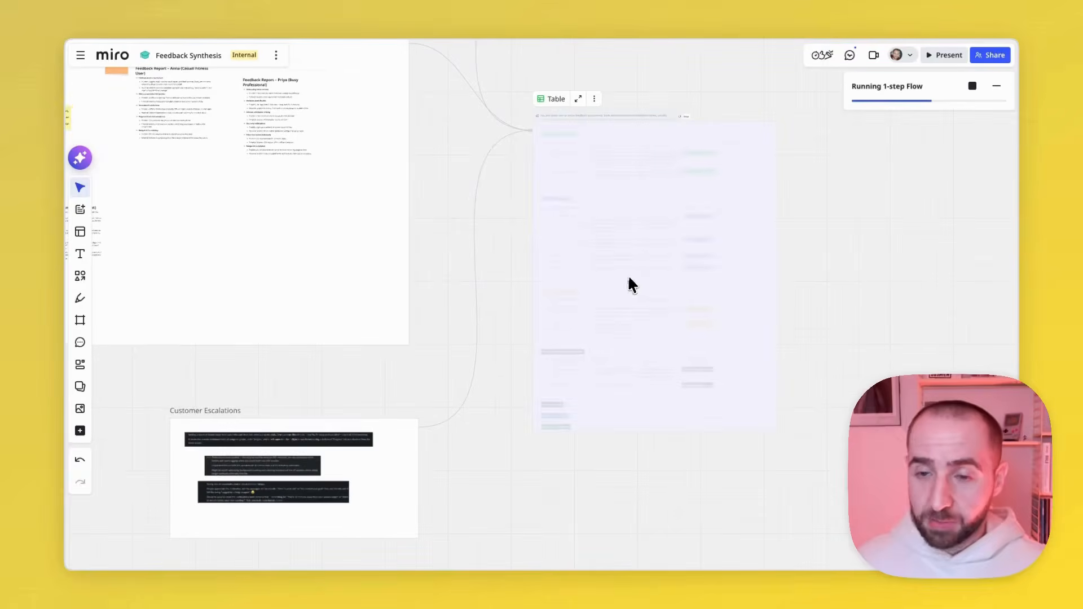
scroll(632, 279, "up", 2)
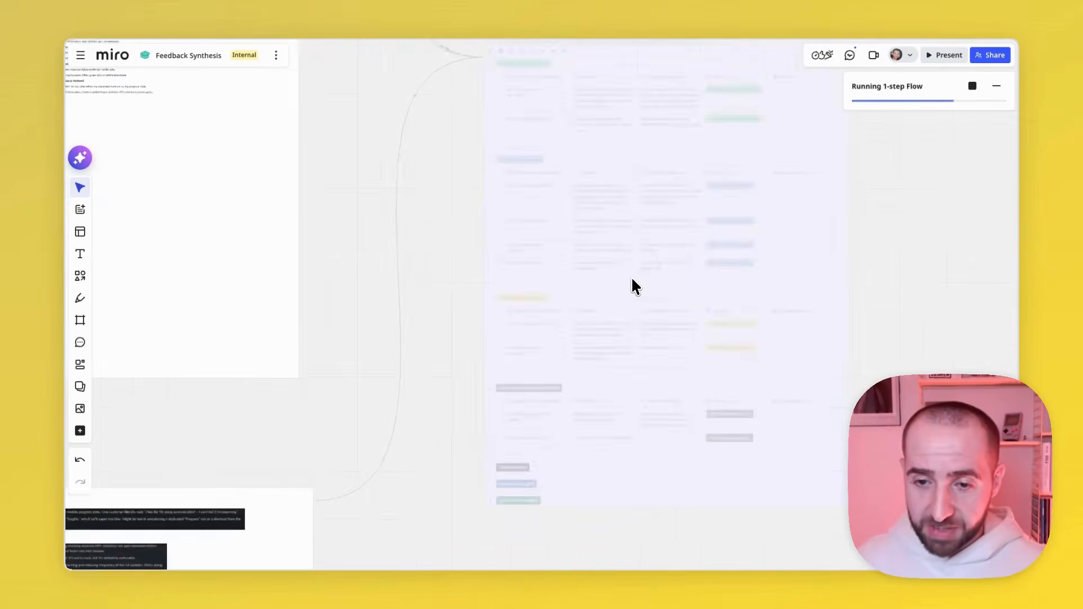
scroll(632, 279, "down", 5)
scroll(633, 279, "left", 3)
scroll(632, 279, "up", 2)
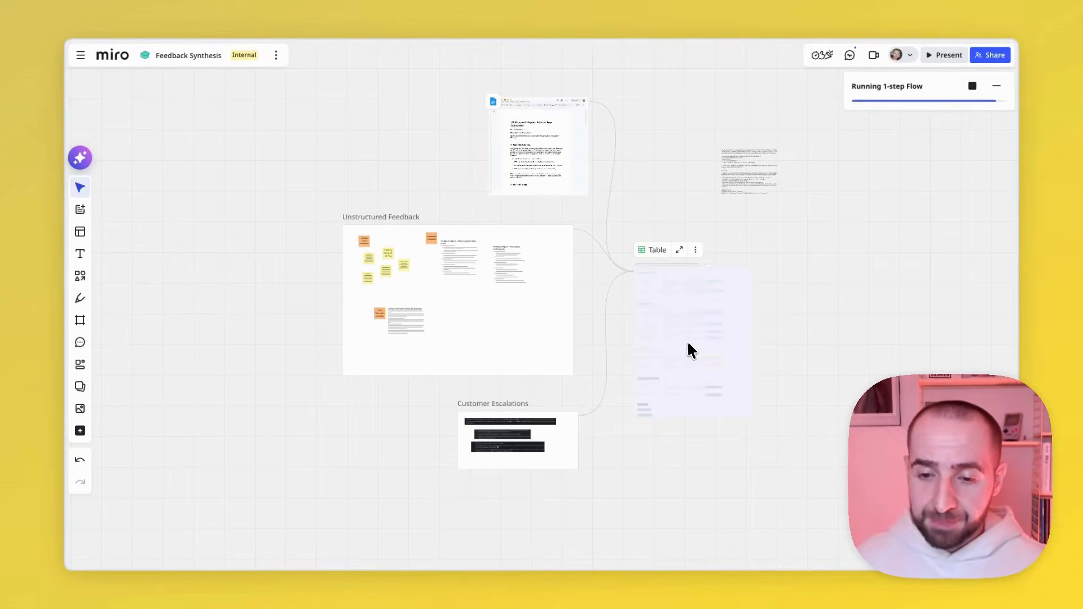
scroll(688, 340, "up", 5)
scroll(777, 310, "down", 3)
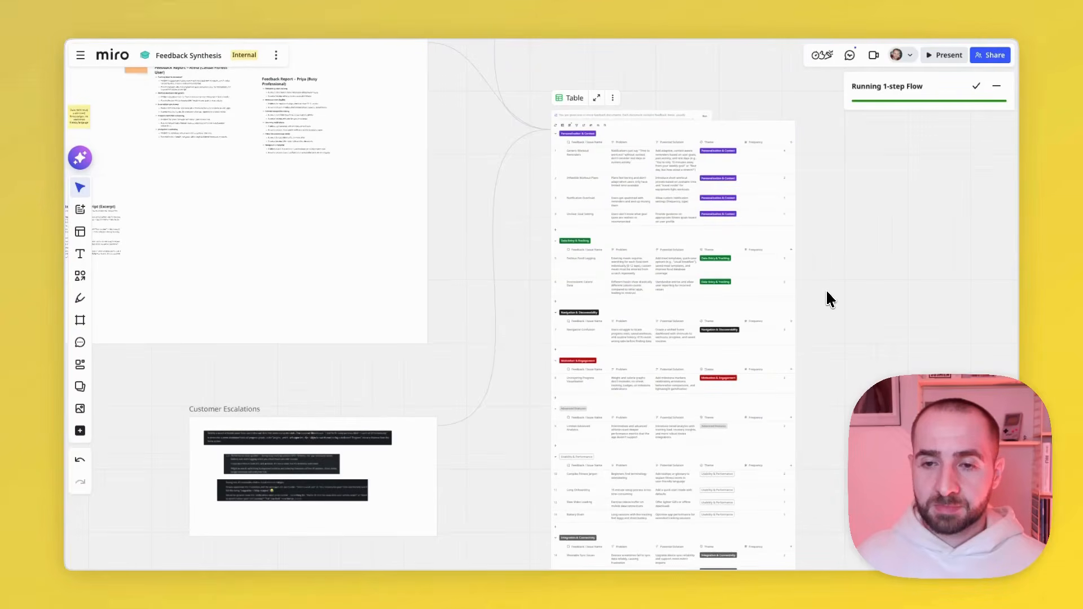
- Inspect the regenerated table's theme groups, issues, problems, potential solutions and frequency values
scroll(827, 291, "up", 5)
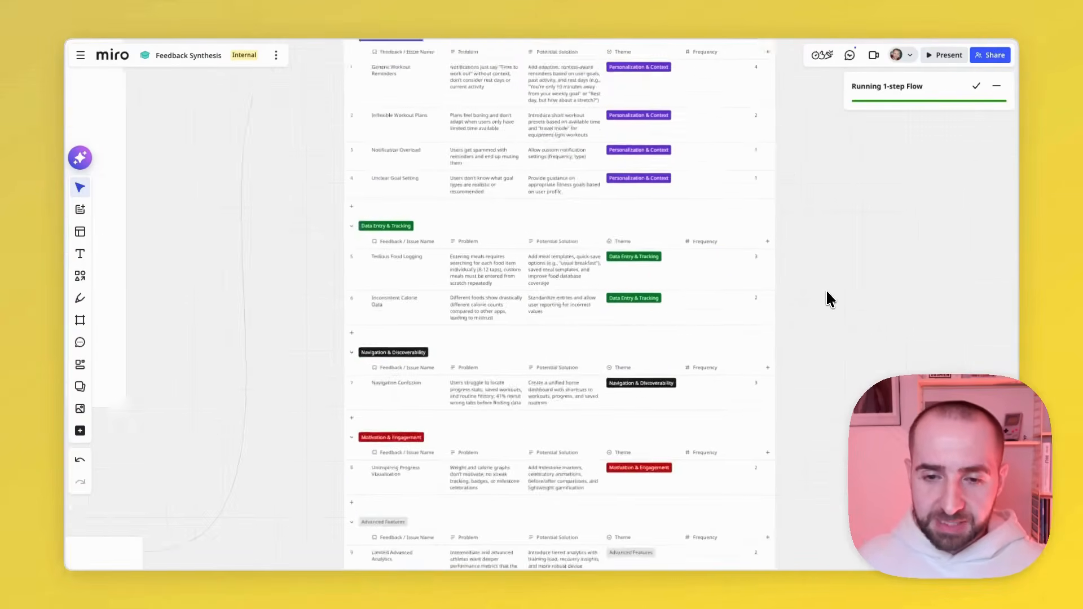
scroll(826, 291, "up", 3)
scroll(507, 273, "up", 3)
scroll(507, 273, "up", 2)
scroll(489, 273, "right", 3)
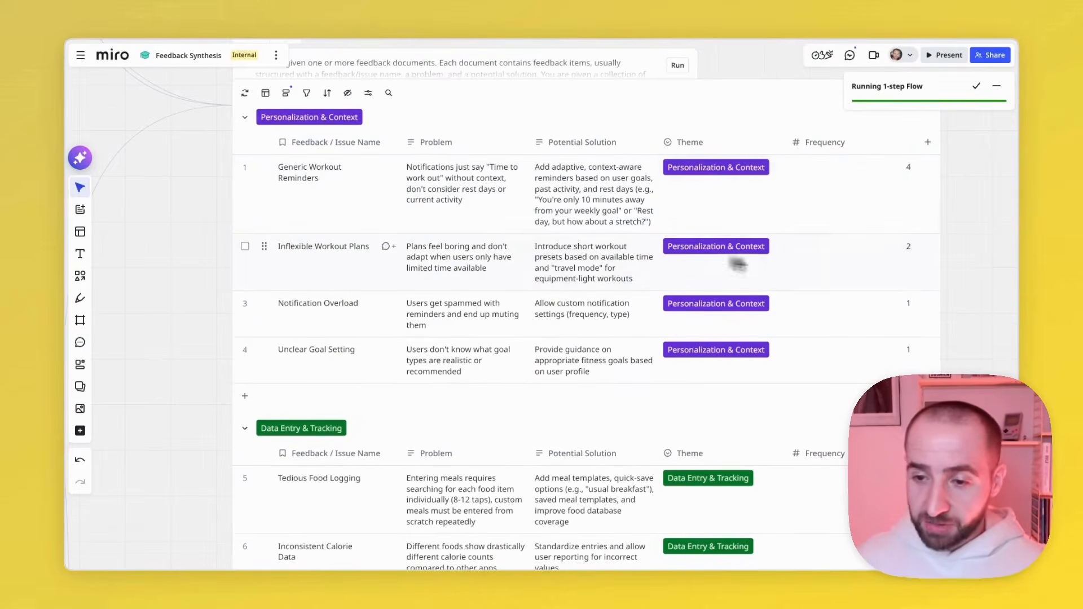
scroll(474, 229, "down", 3)
scroll(473, 229, "down", 3)
scroll(465, 243, "down", 2)
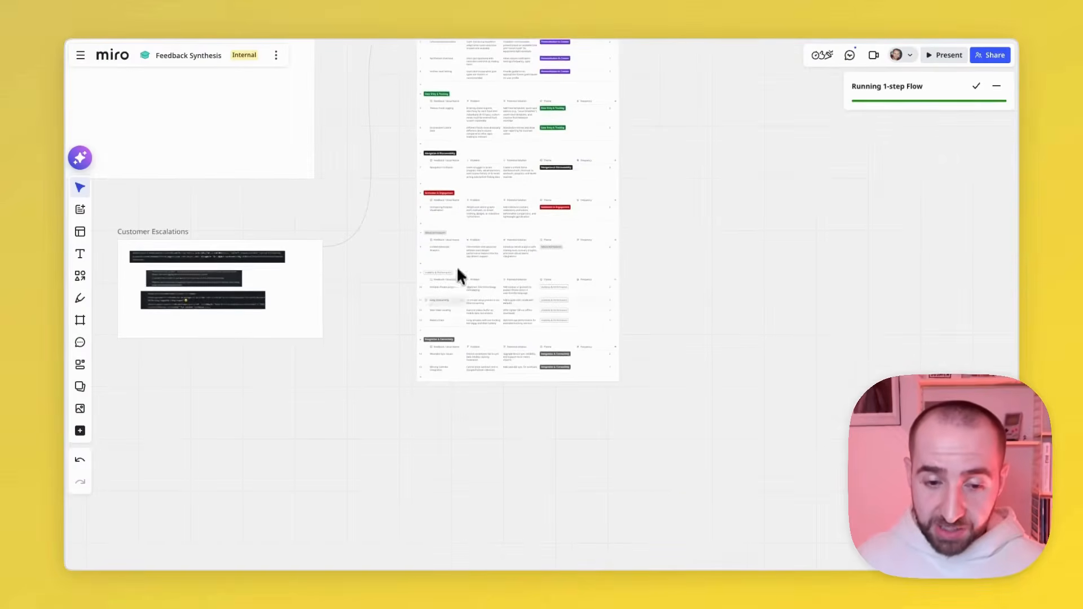
scroll(458, 265, "up", 5)
scroll(452, 294, "down", 5)
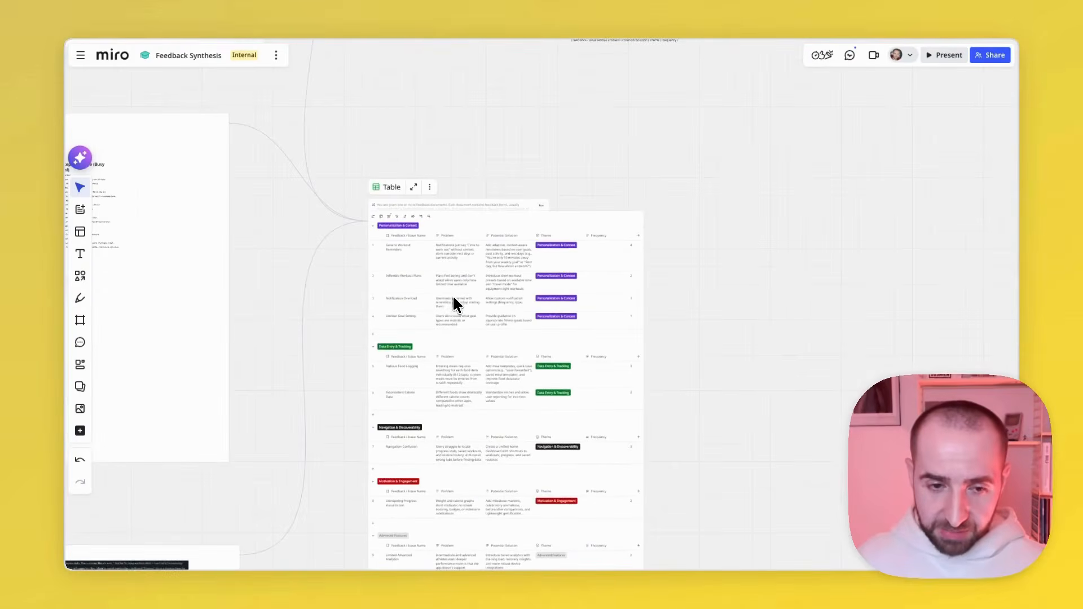
scroll(279, 238, "down", 3)
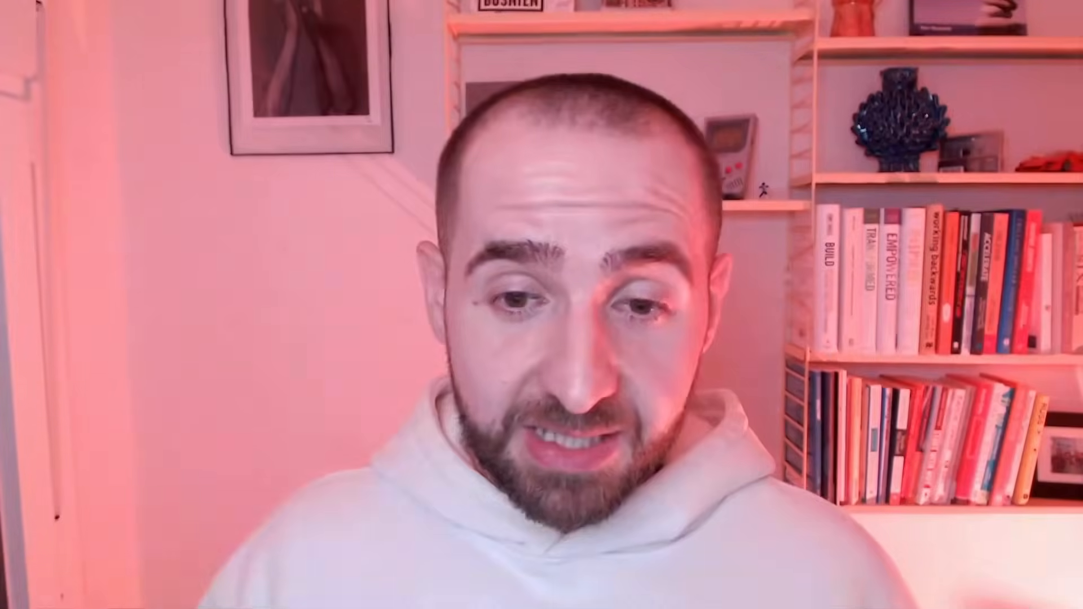